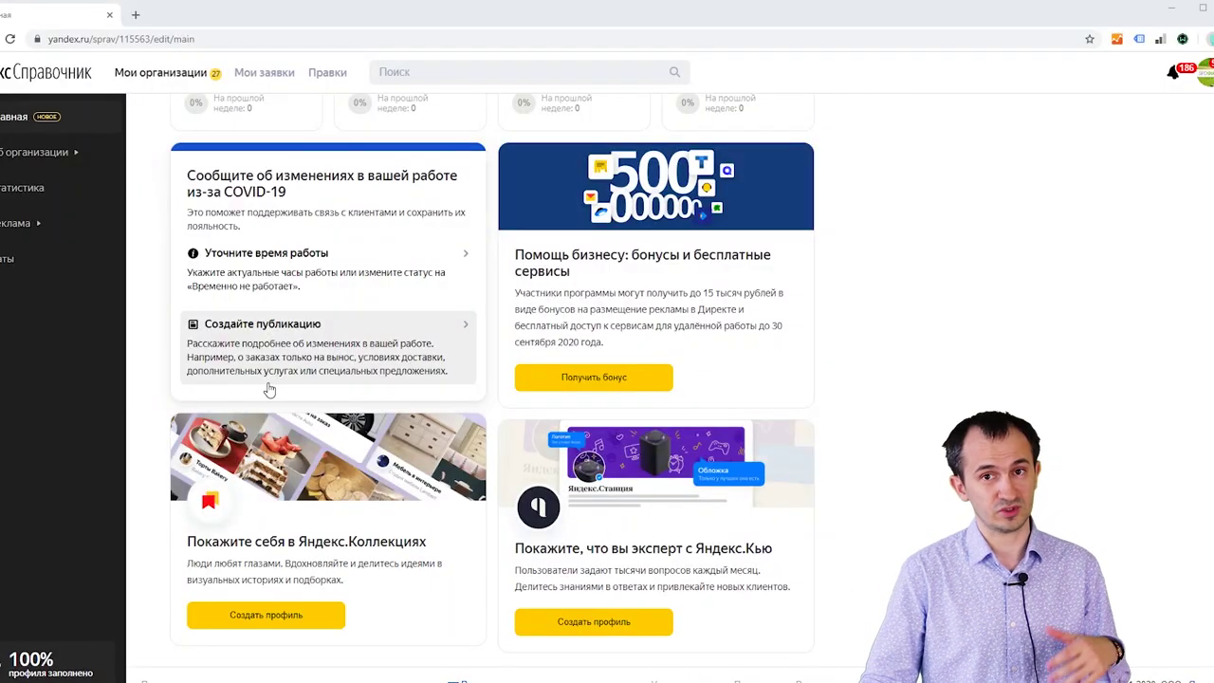
Open the «Уточните время работы» option in the COVID-19 changes card of the SEOquick organisation
scroll(265, 394, up, 3)
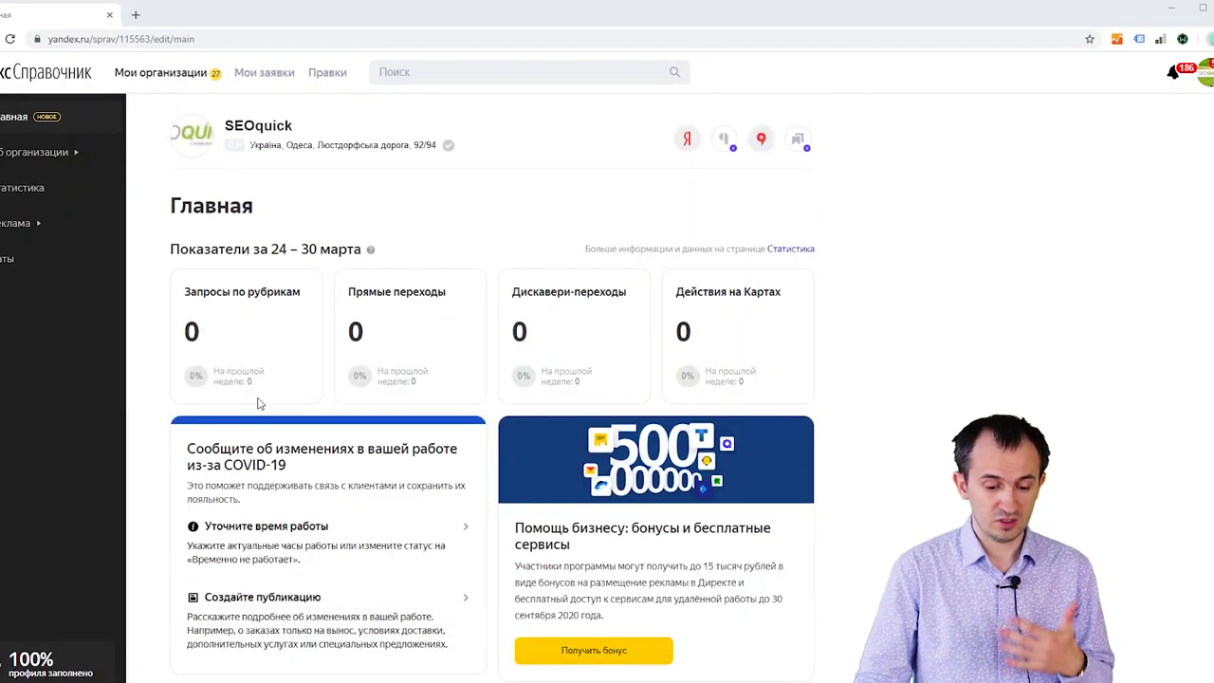
scroll(258, 403, down, 3)
scroll(259, 397, up, 1)
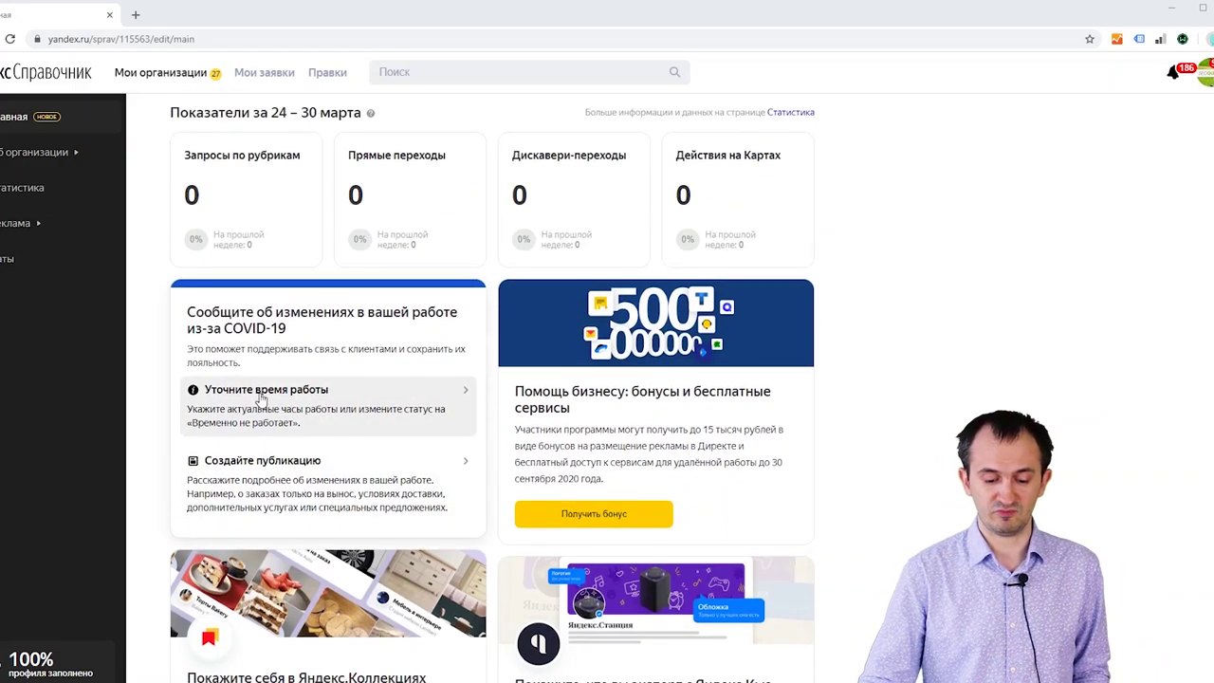
click(269, 389)
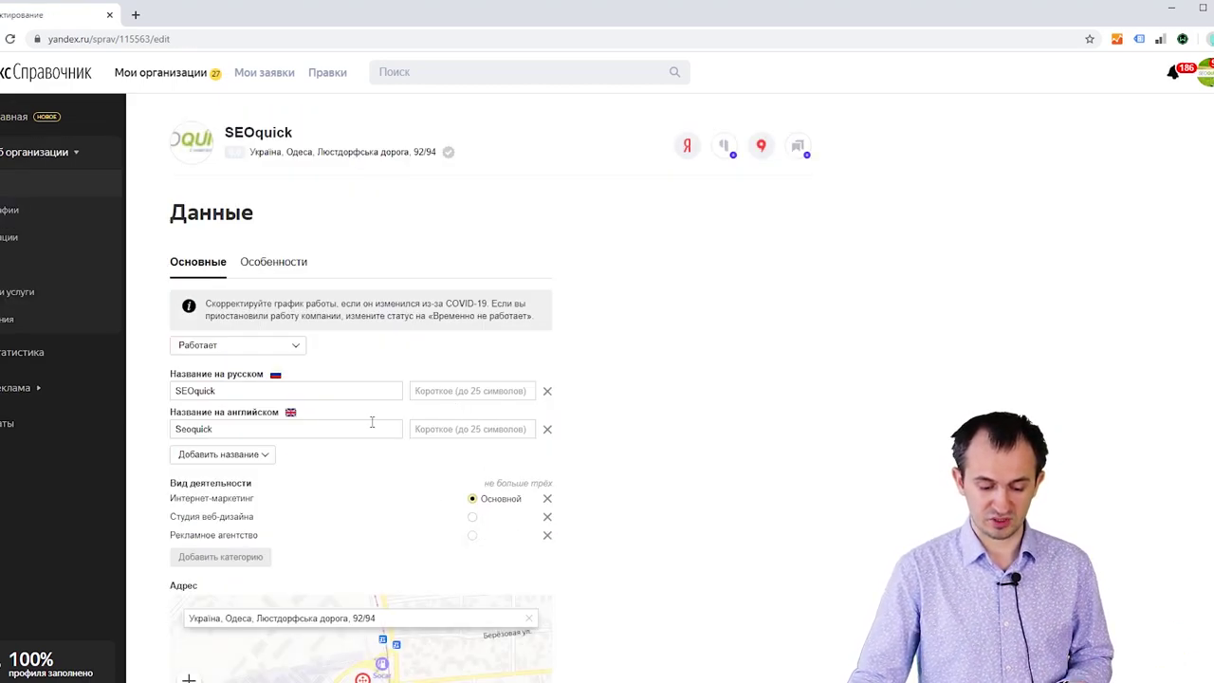
Set the break in the weekday work schedule to 13:00–14:00 and try to save the organisation data
scroll(371, 432, down, 3)
scroll(651, 466, down, 4)
scroll(585, 490, up, 7)
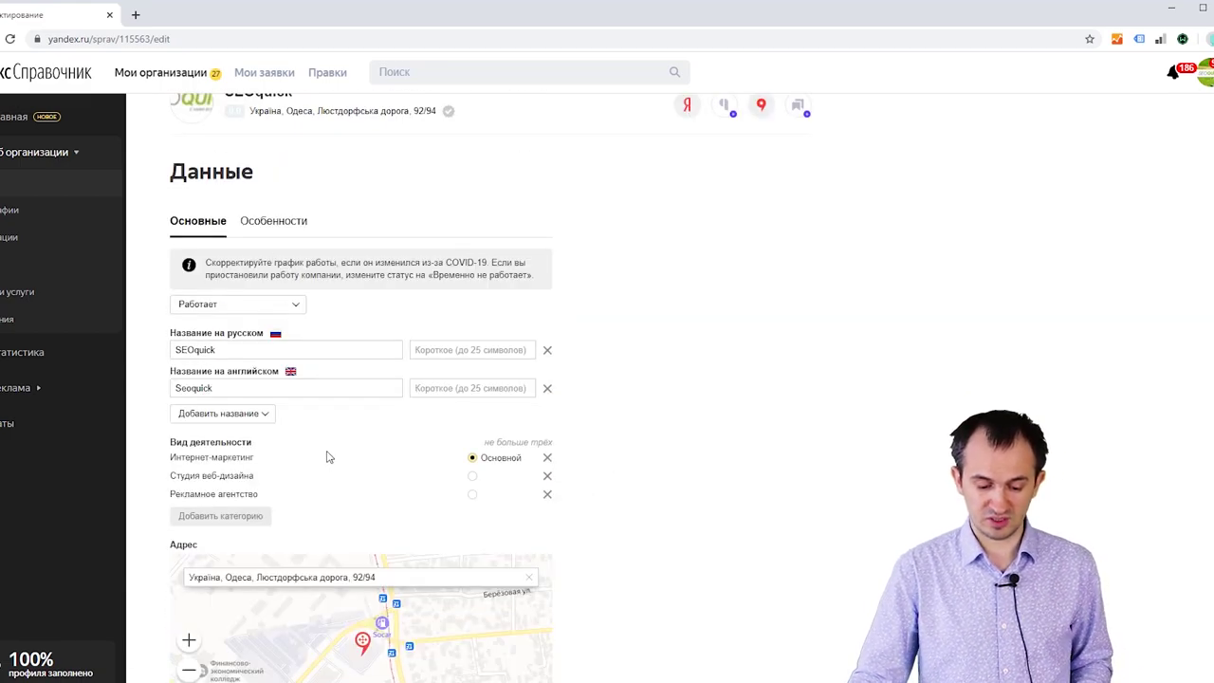
scroll(330, 464, down, 7)
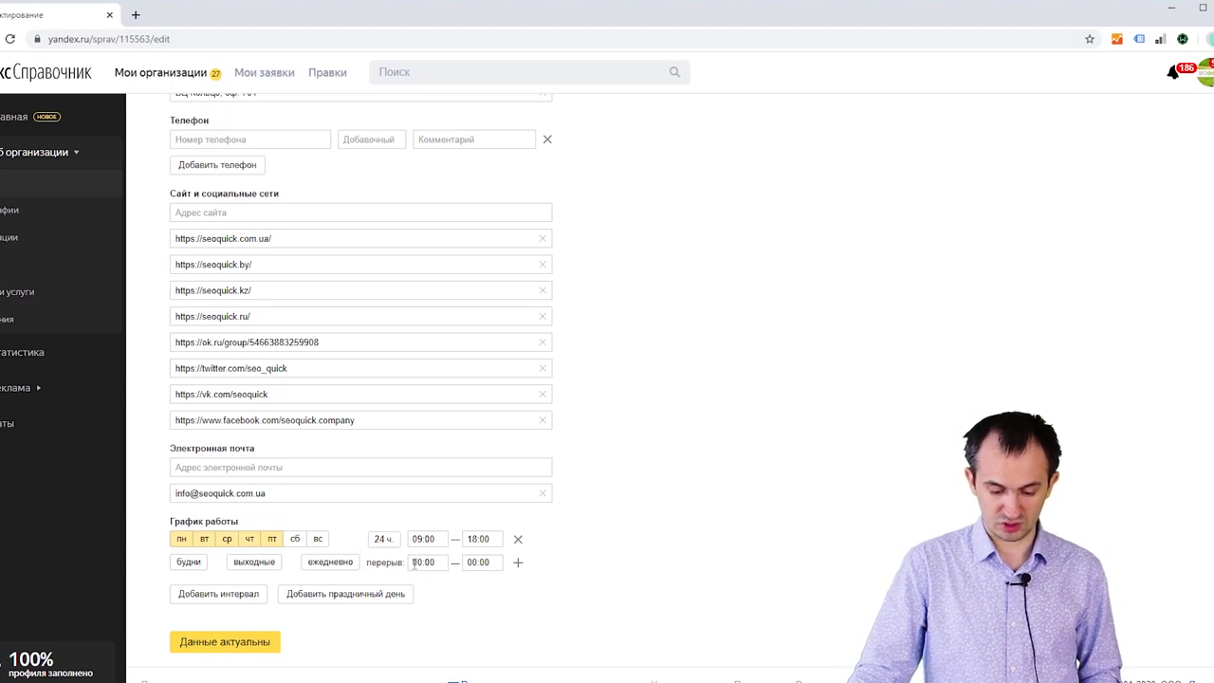
click(423, 565)
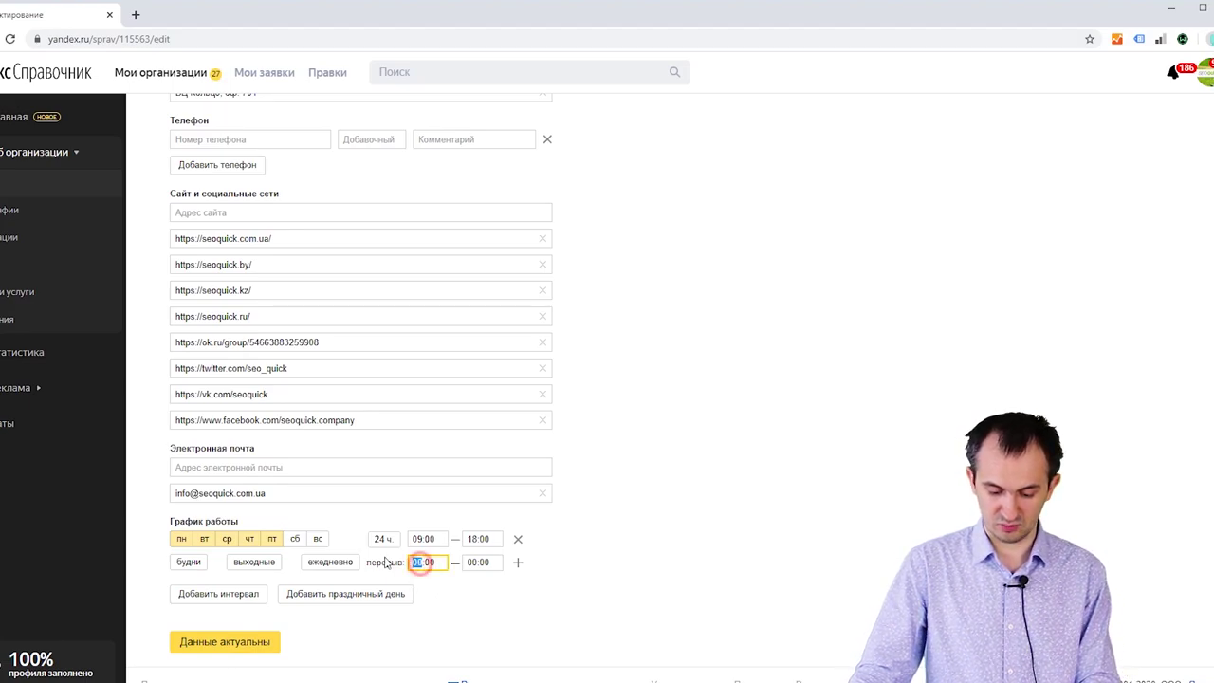
text(13)
click(479, 562)
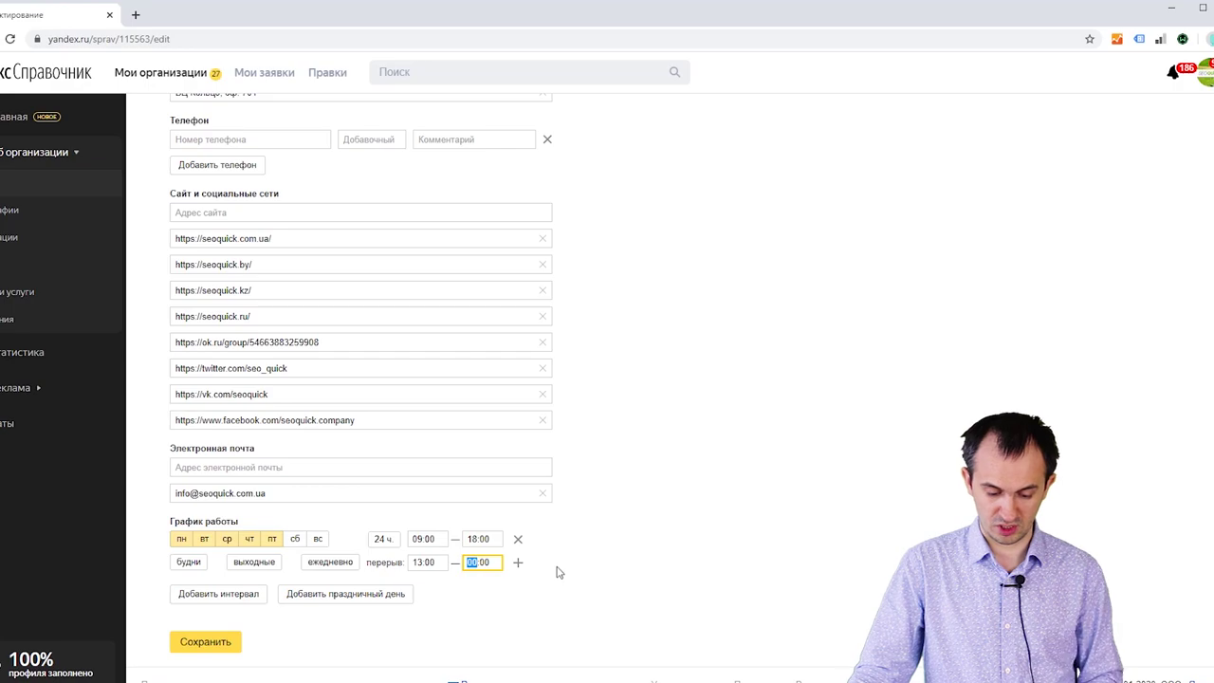
text(14)
click(627, 540)
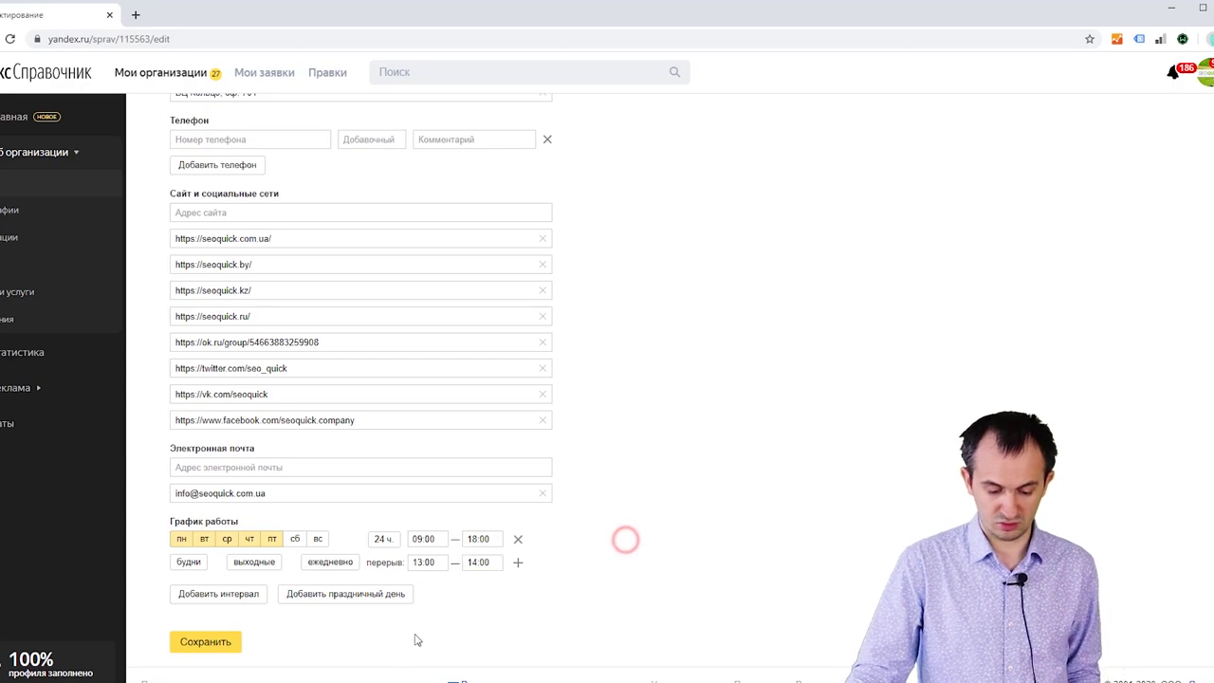
click(200, 641)
scroll(513, 516, up, 4)
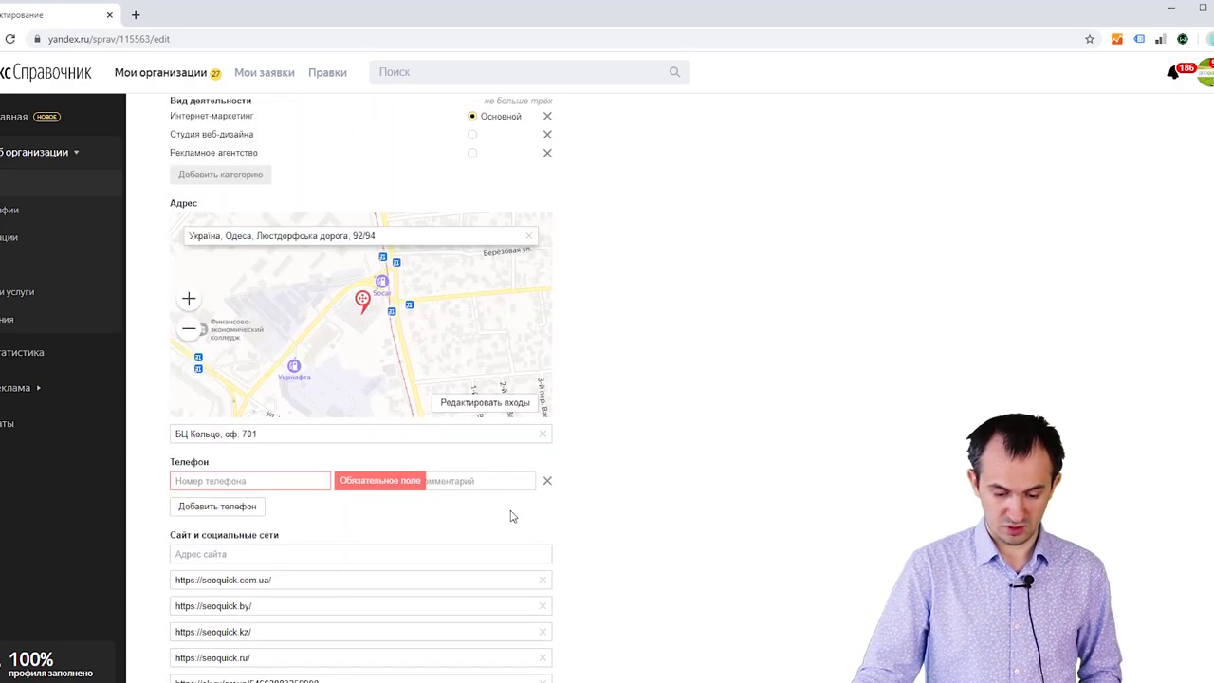
click(220, 482)
text(+)
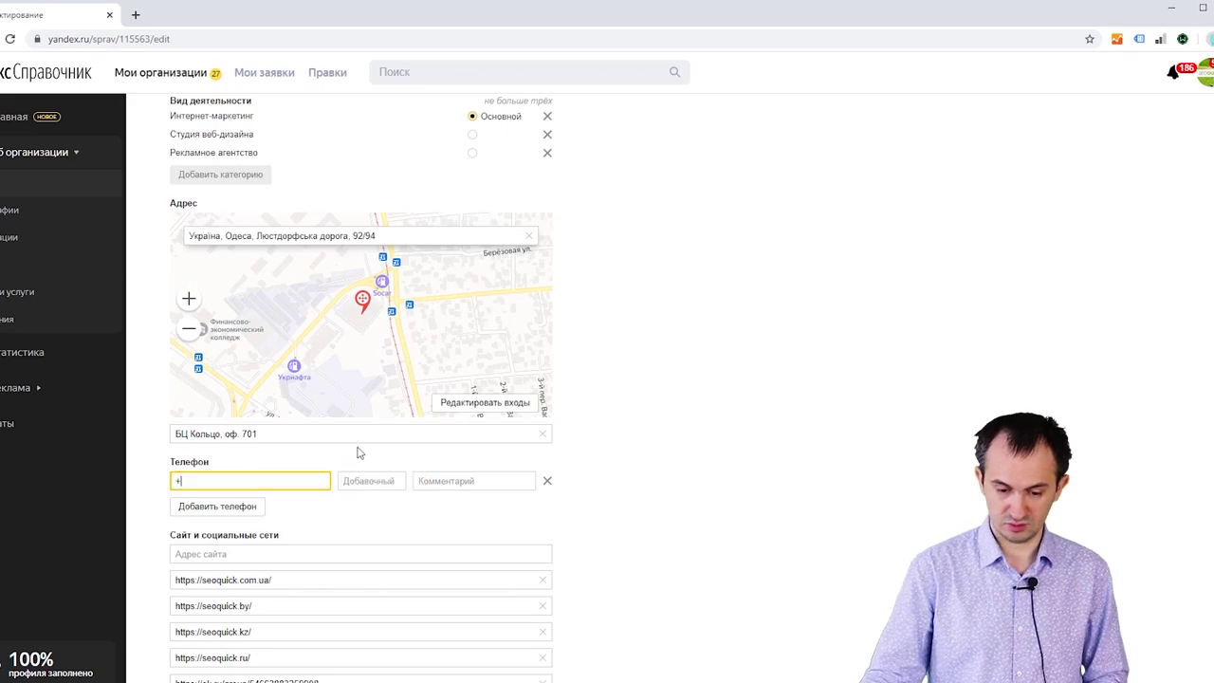
text(3)
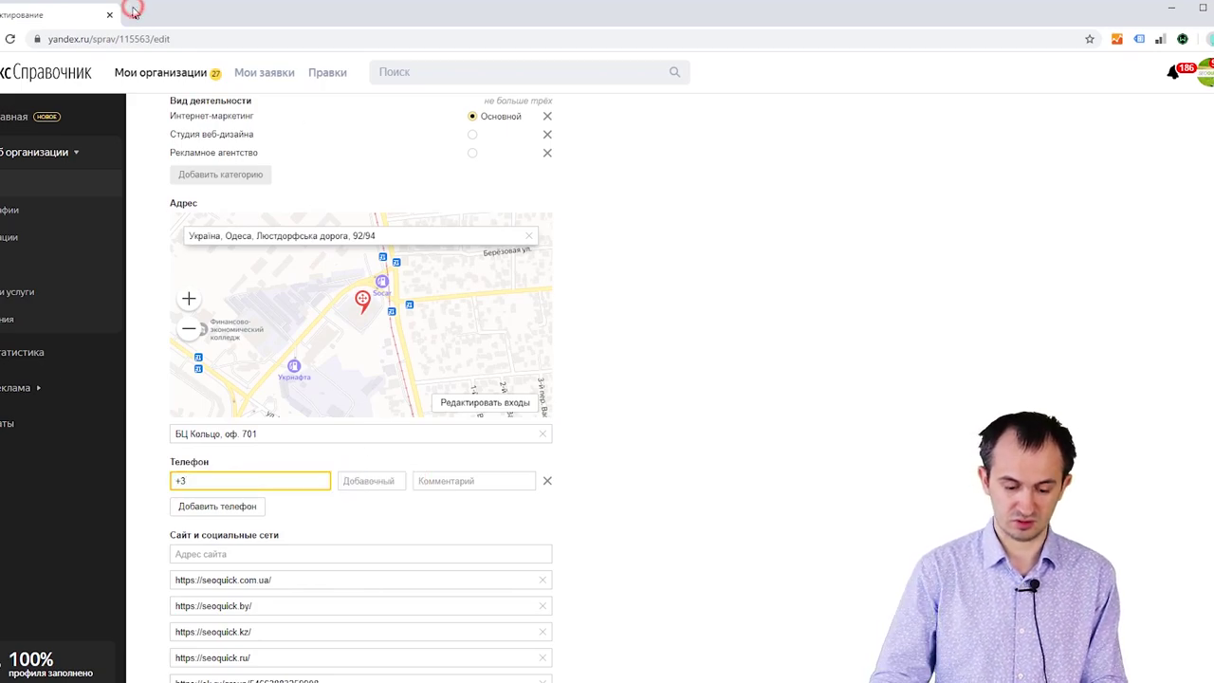
text(ы)
Open the company website seoquick.com.ua in a new browser tab
click(135, 13)
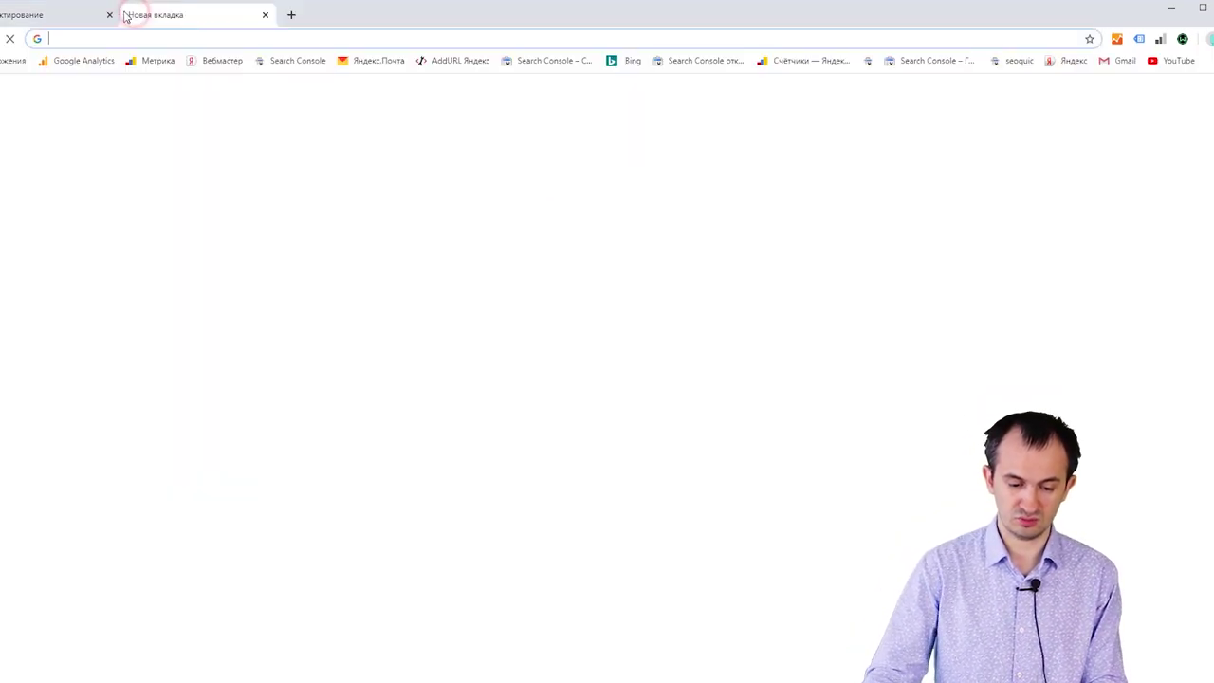
text(seoq)
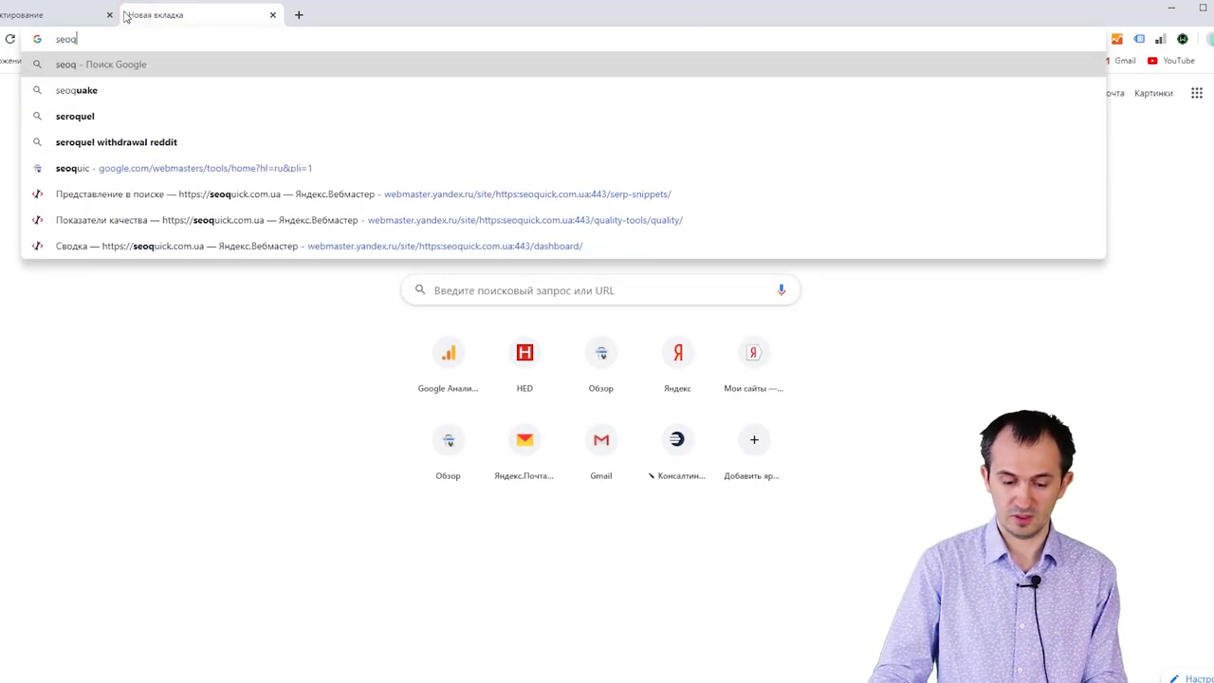
text(uicjk)
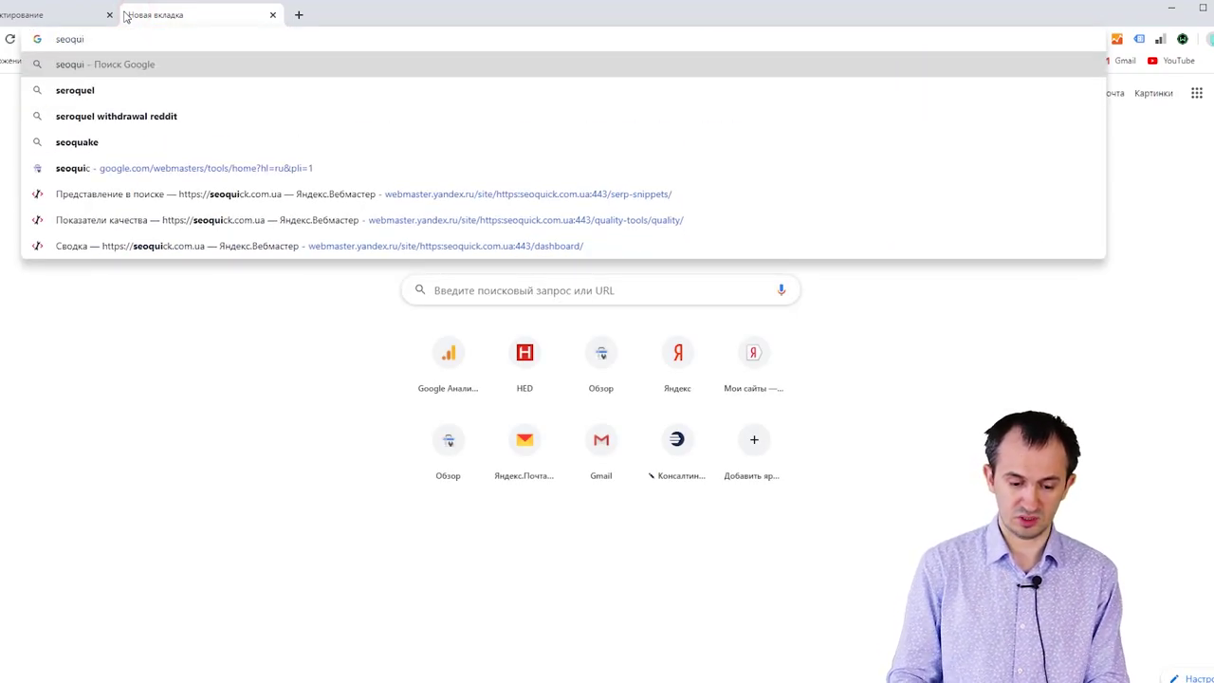
key(BackSpace)
key(BackSpace)
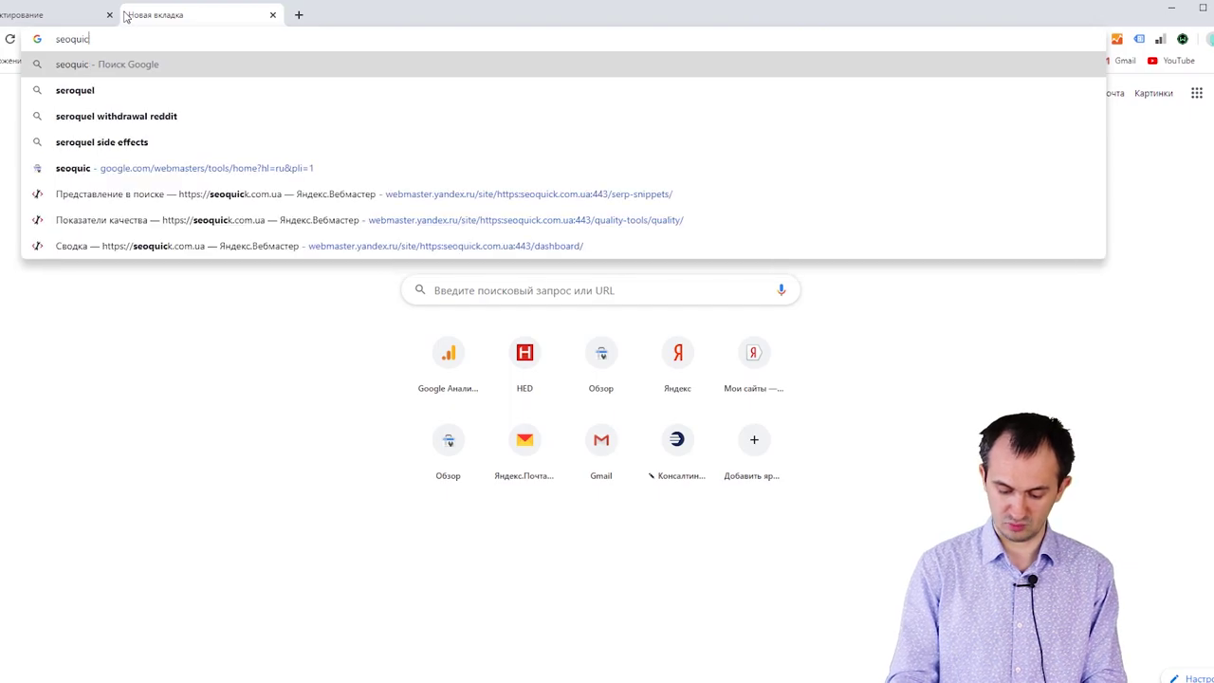
text(k.com.ua)
key(Return)
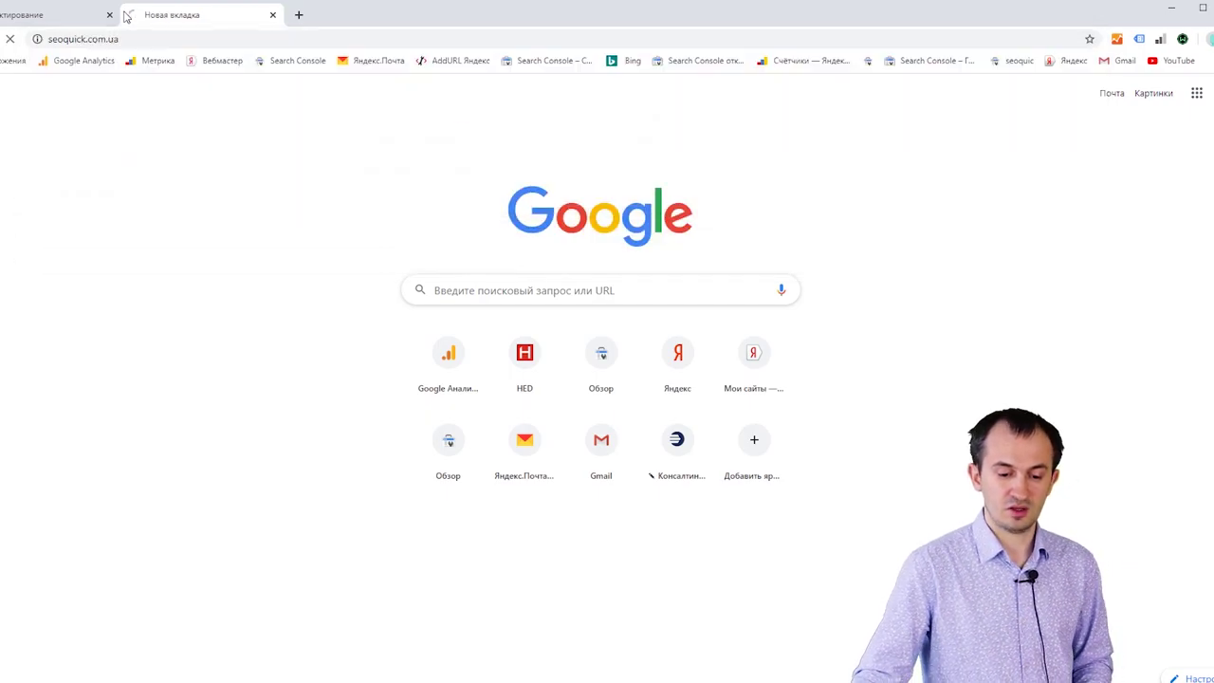
Return to the organisation form and enter Сеоквик as the short version of the Russian name
click(43, 15)
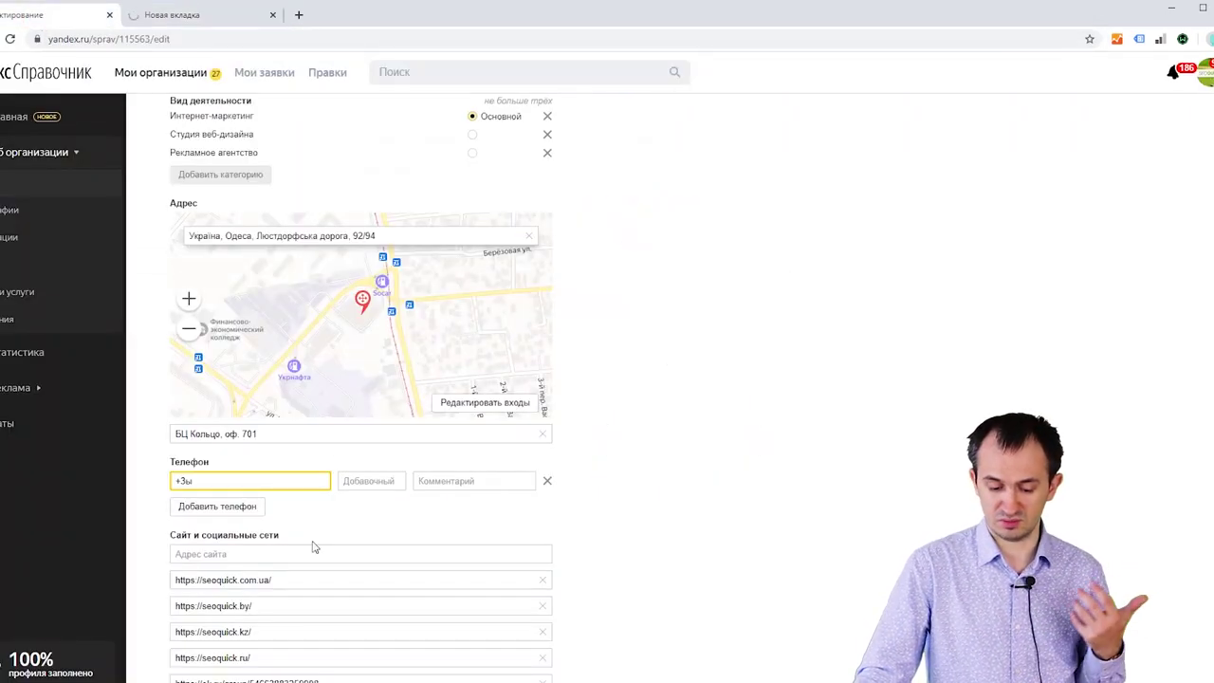
scroll(314, 547, down, 4)
scroll(349, 477, up, 2)
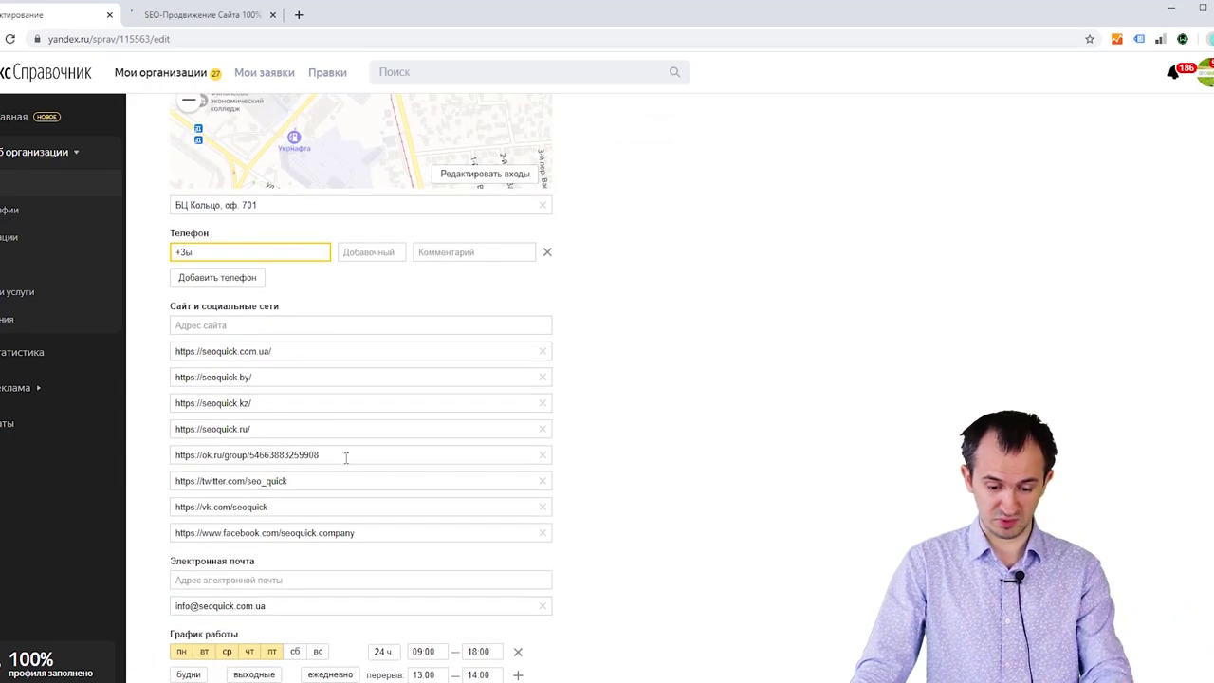
scroll(344, 472, up, 4)
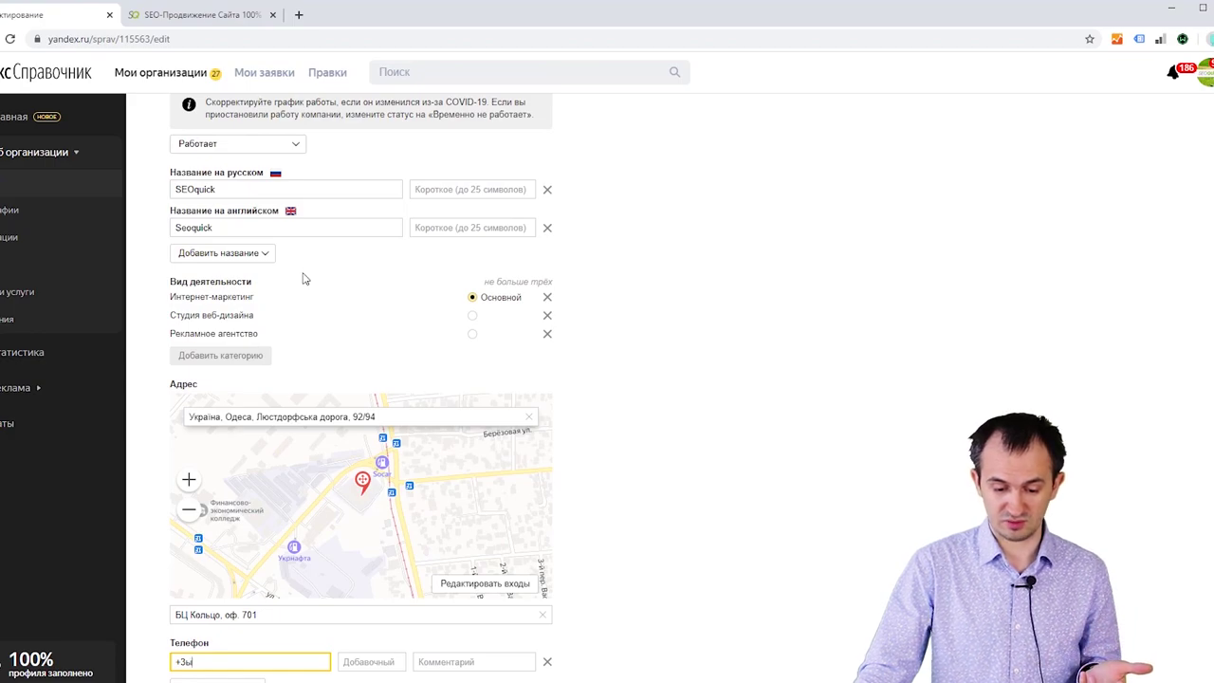
click(436, 188)
text(Сеоквик)
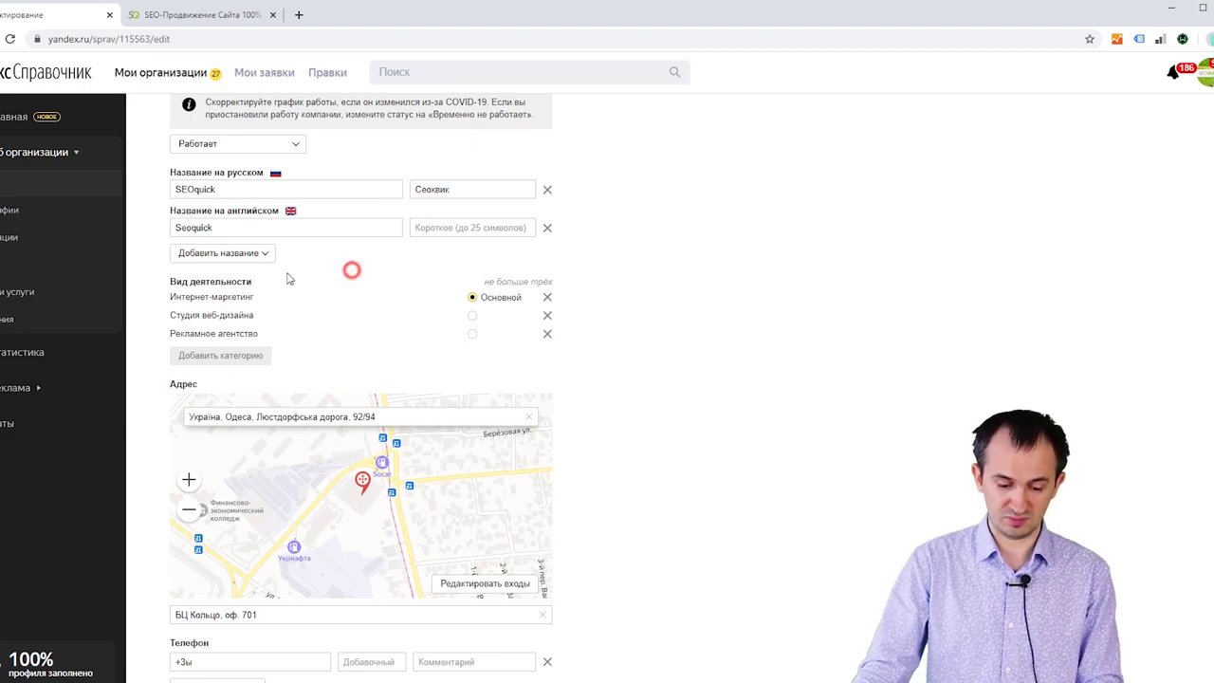
click(267, 253)
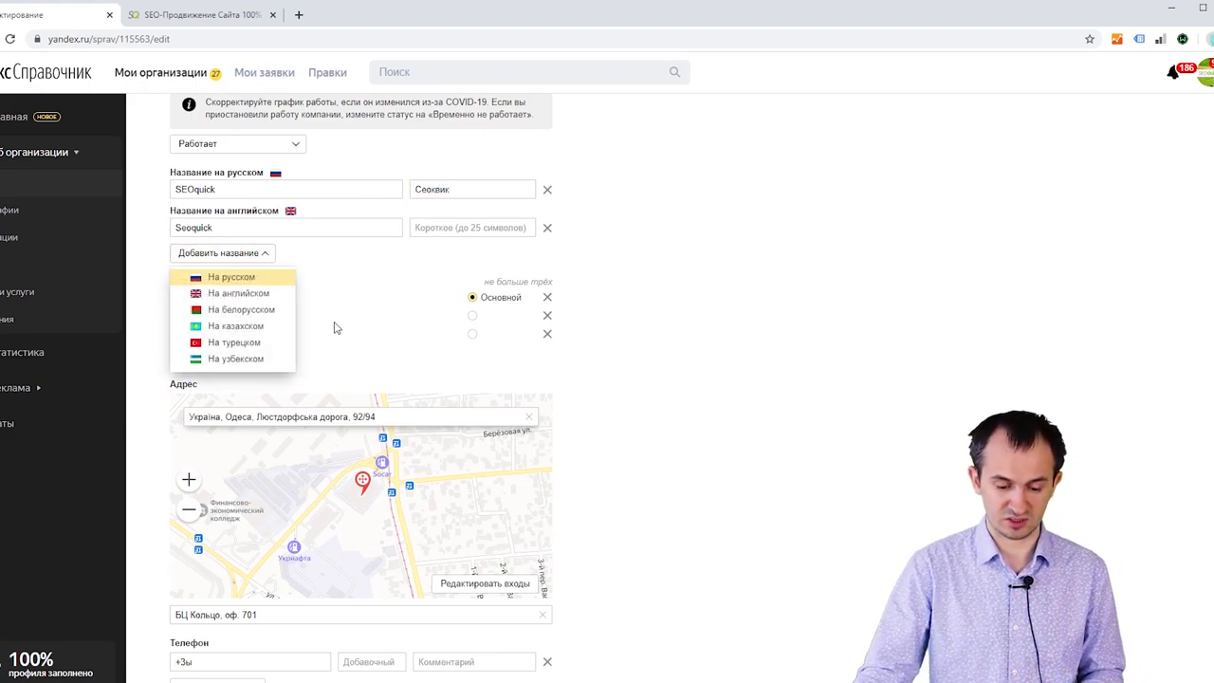
click(372, 273)
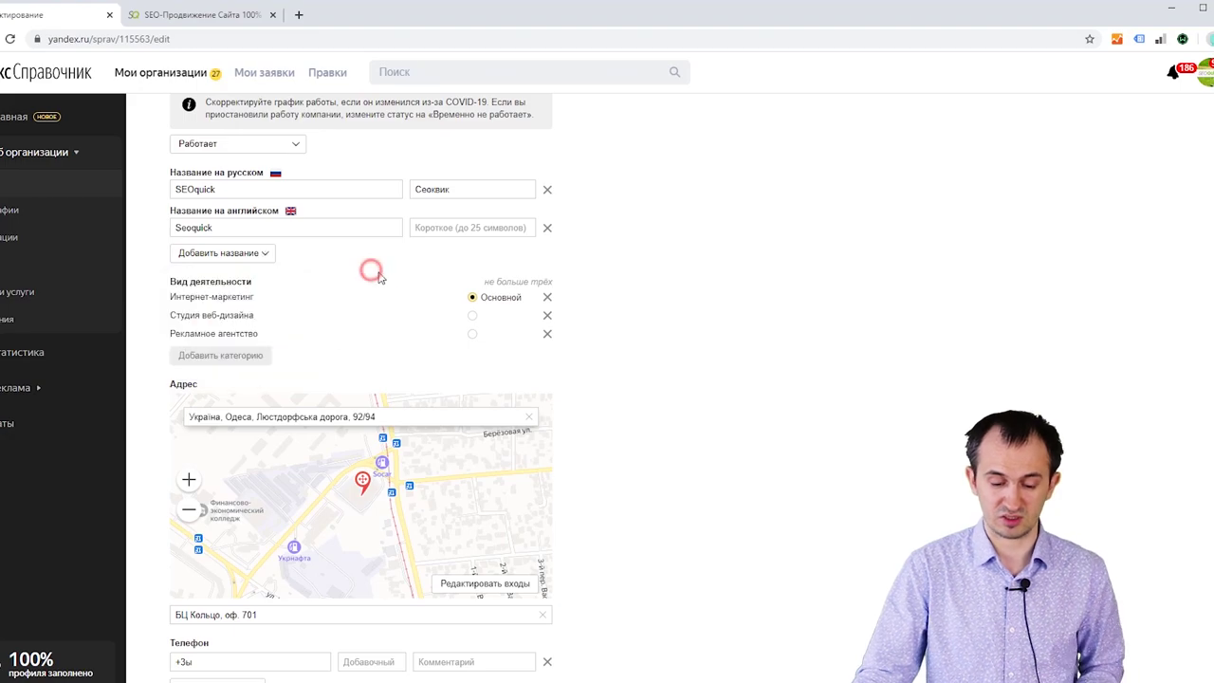
Switch to the company website, decline its notification request and copy the phone number from the page header
scroll(368, 377, down, 3)
scroll(356, 342, down, 3)
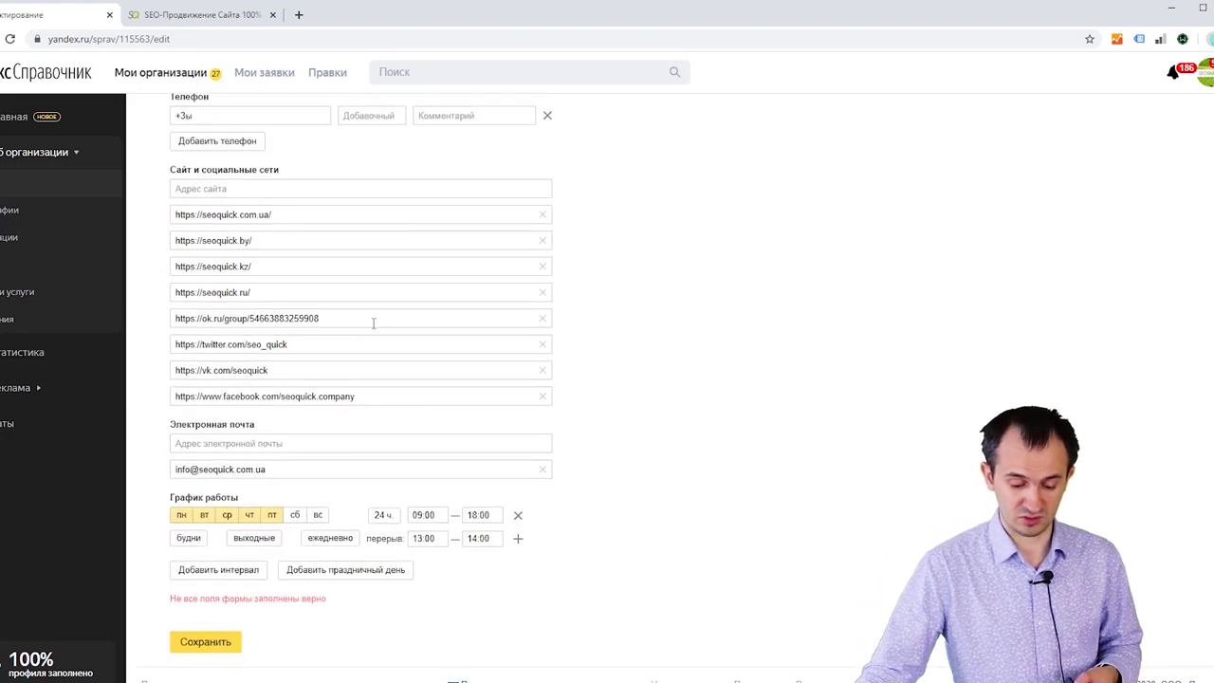
click(217, 14)
click(118, 39)
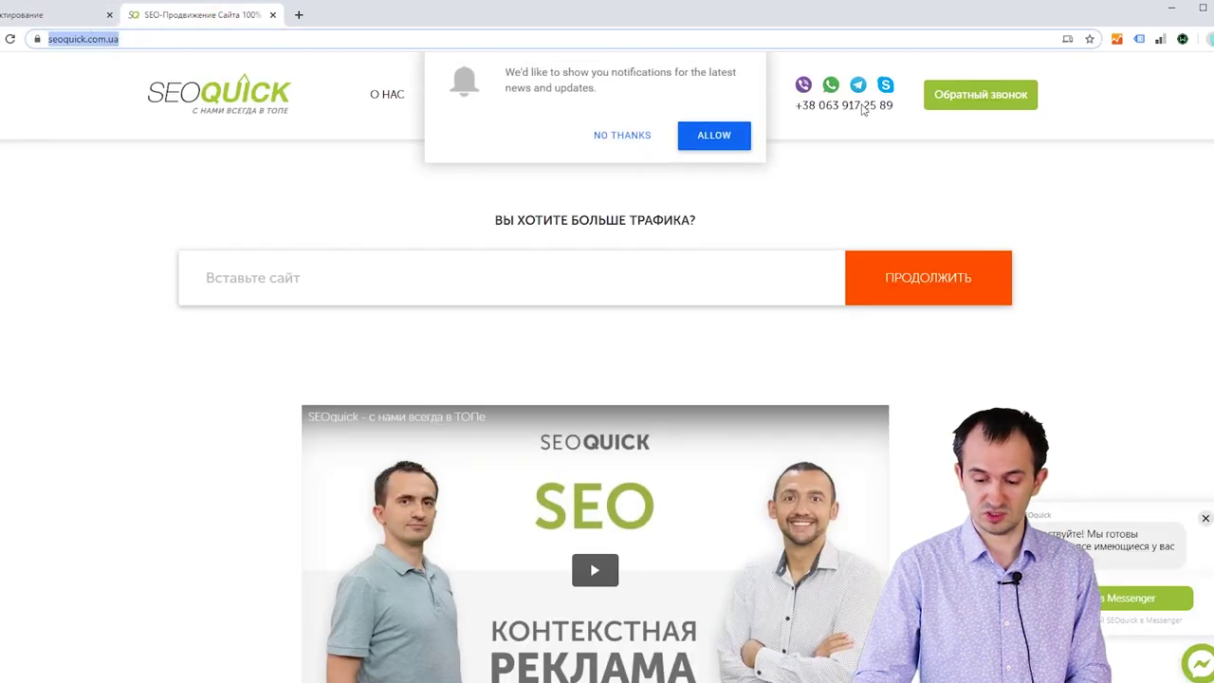
click(895, 112)
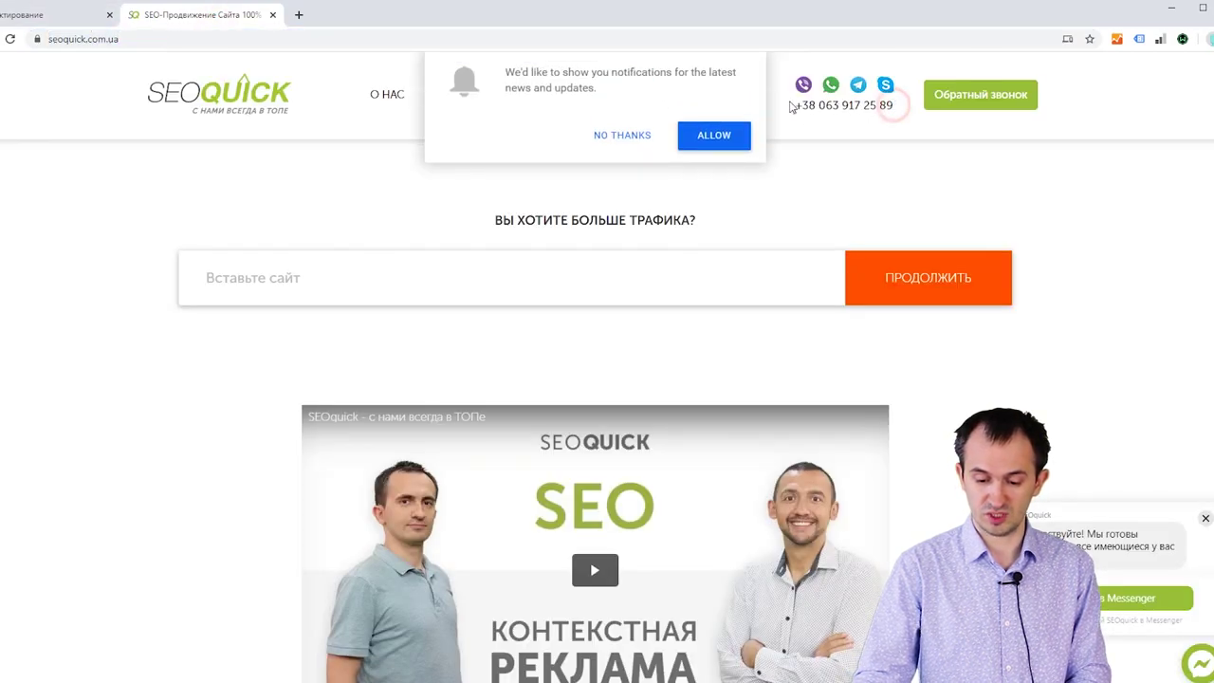
click(618, 130)
drag(906, 106, 795, 107)
key(ctrl+c)
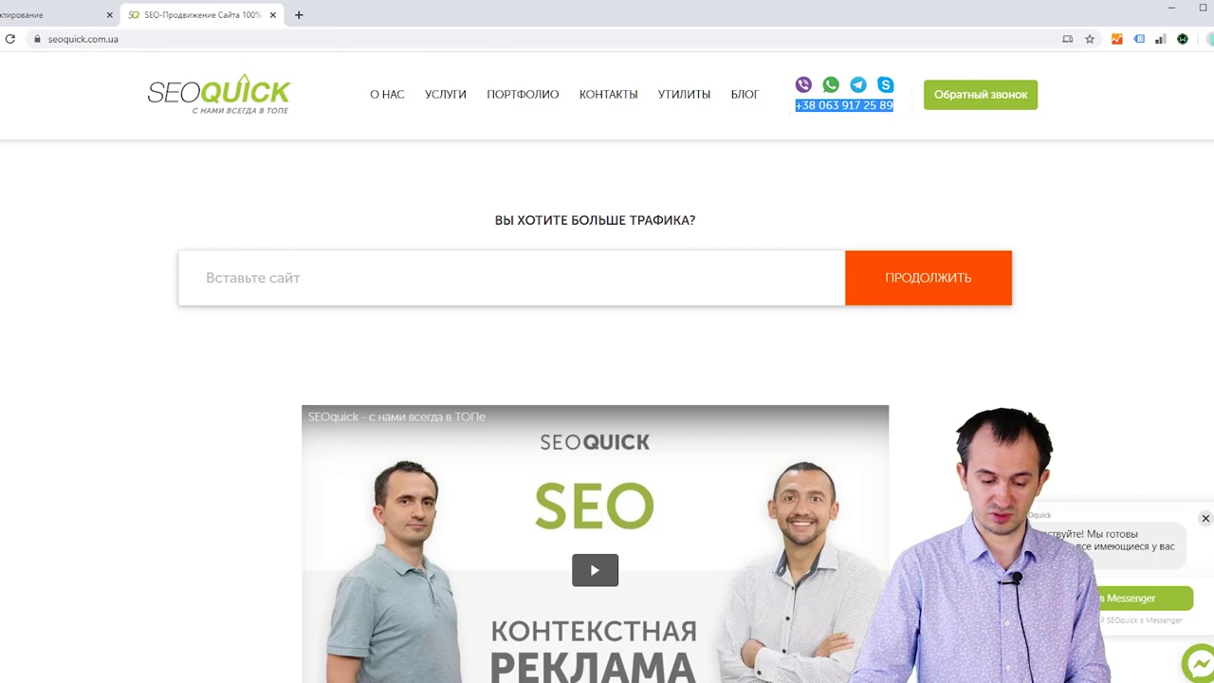
Return to the organisation form and replace the contents of the phone number field with the copied company number
click(88, 17)
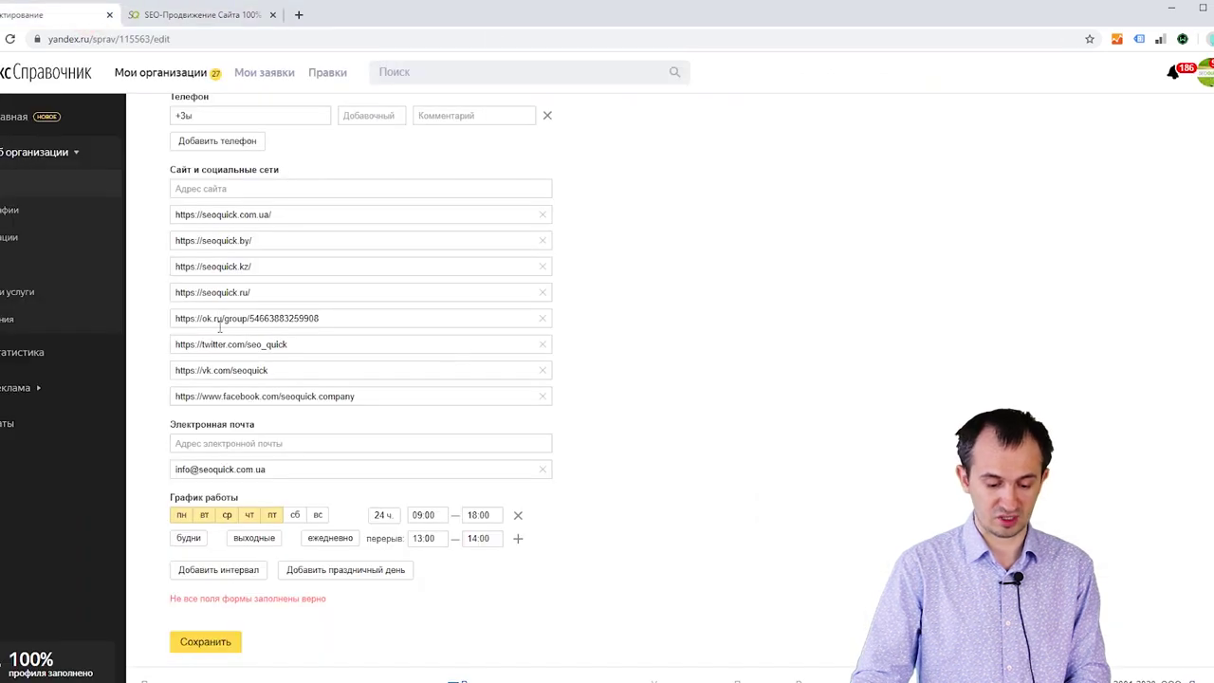
click(232, 445)
scroll(307, 509, up, 4)
scroll(304, 503, down, 4)
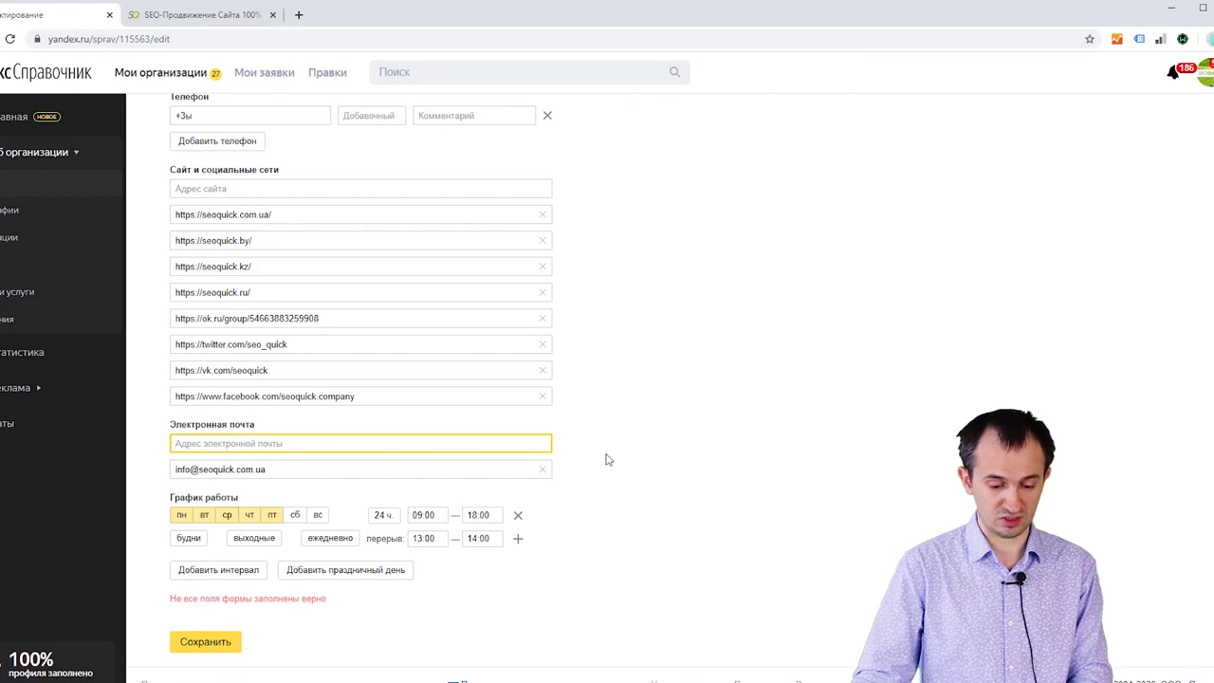
scroll(608, 459, up, 5)
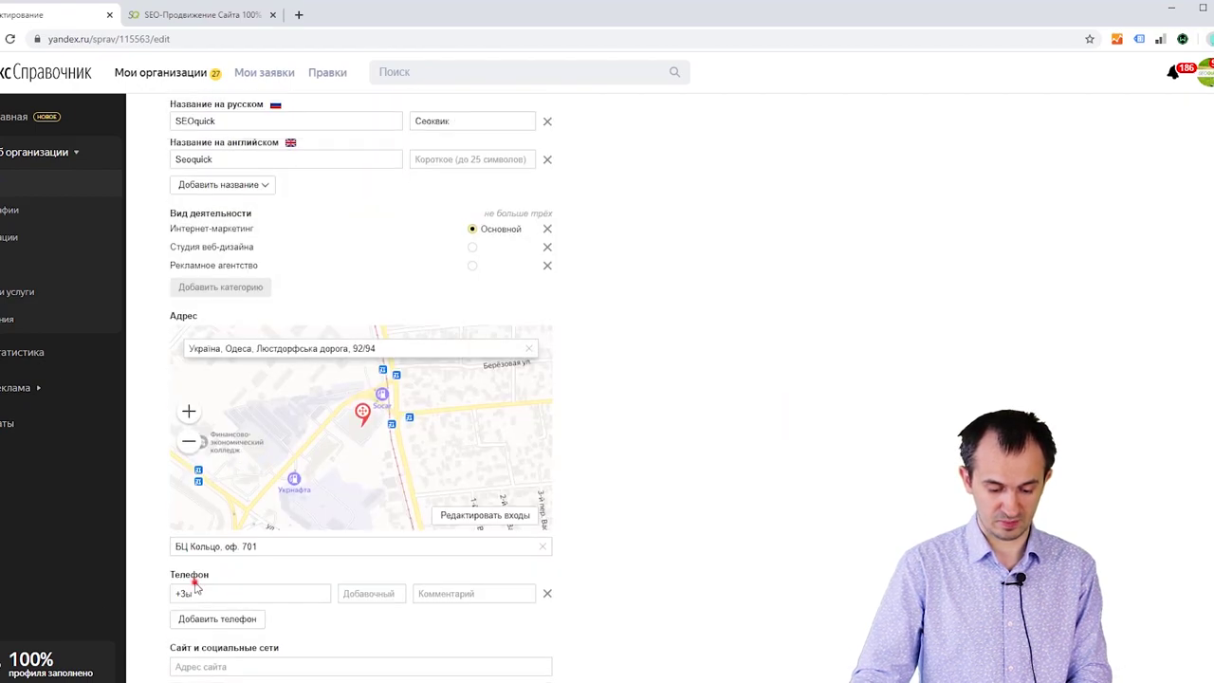
key(ctrl+a)
click(246, 593)
key(ctrl+a)
key(ctrl+v)
click(734, 524)
Save the changes to the organisation's main data
scroll(400, 599, down, 4)
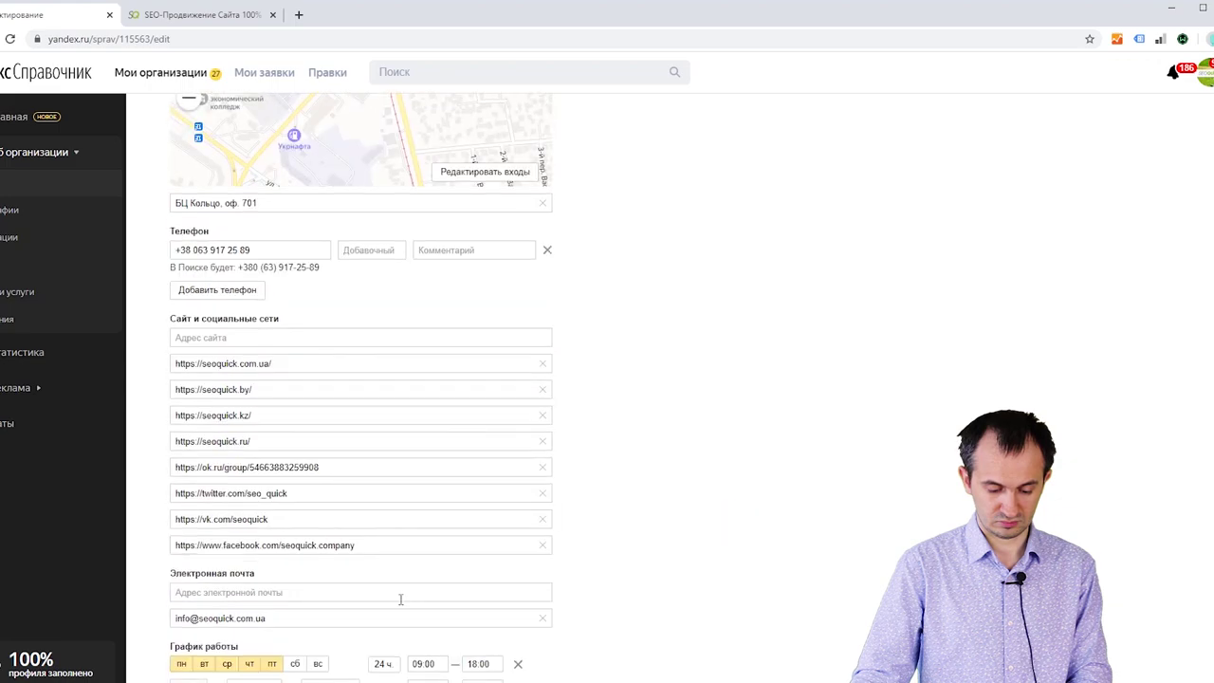
scroll(400, 600, down, 2)
click(195, 653)
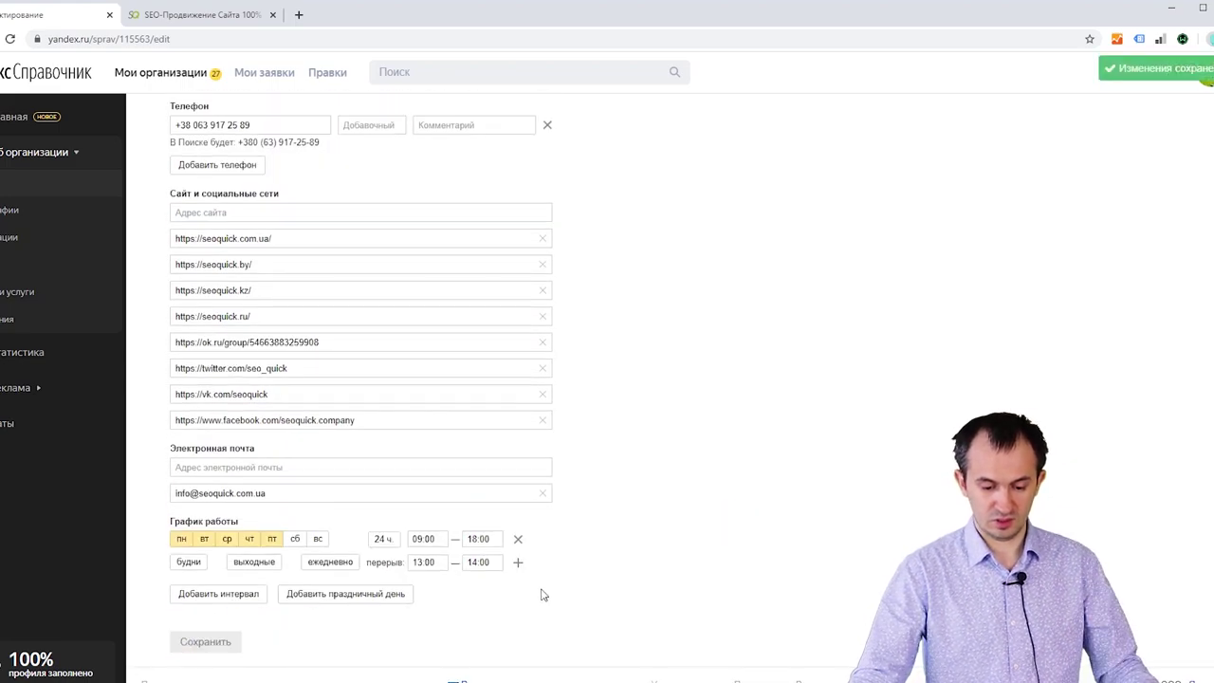
Go back to the organisation's main page and open «Создайте публикацию» in the COVID-19 changes card
scroll(544, 594, up, 10)
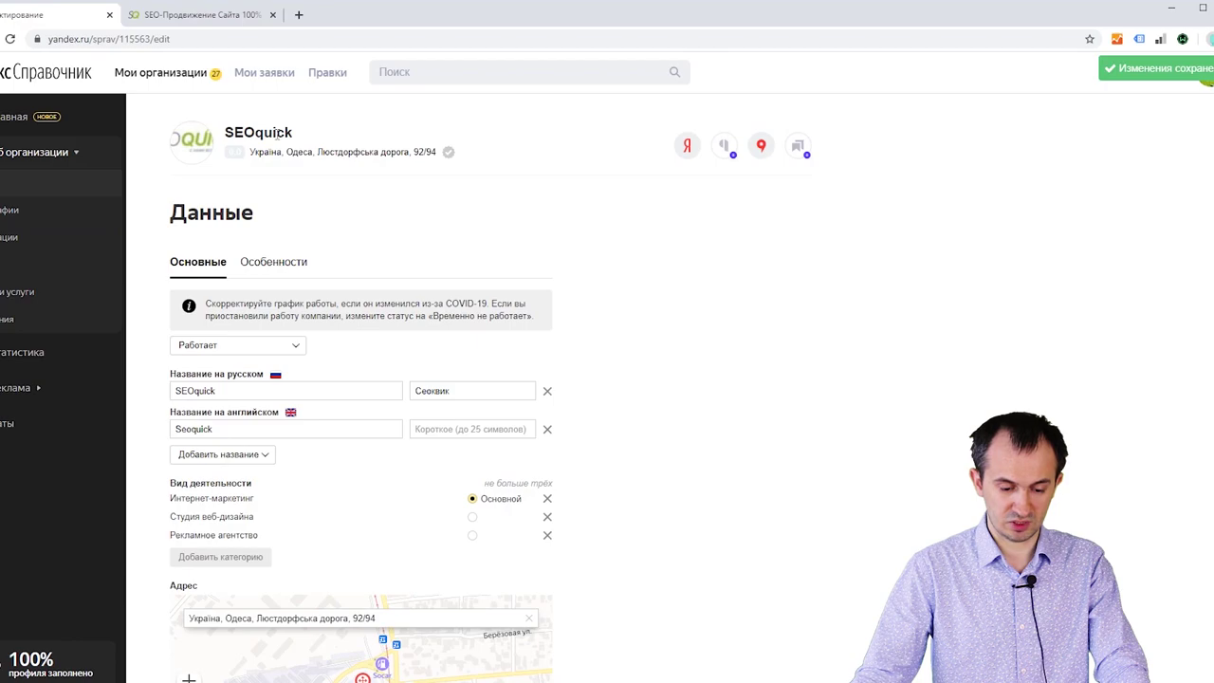
click(43, 152)
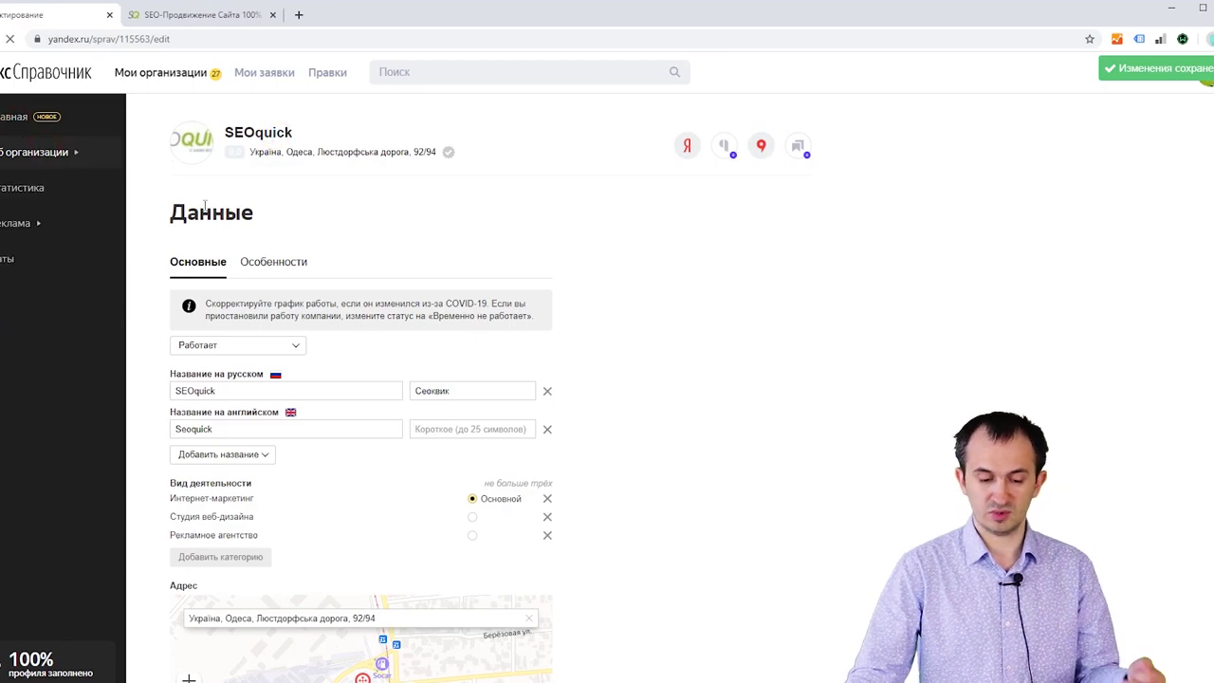
scroll(379, 284, down, 3)
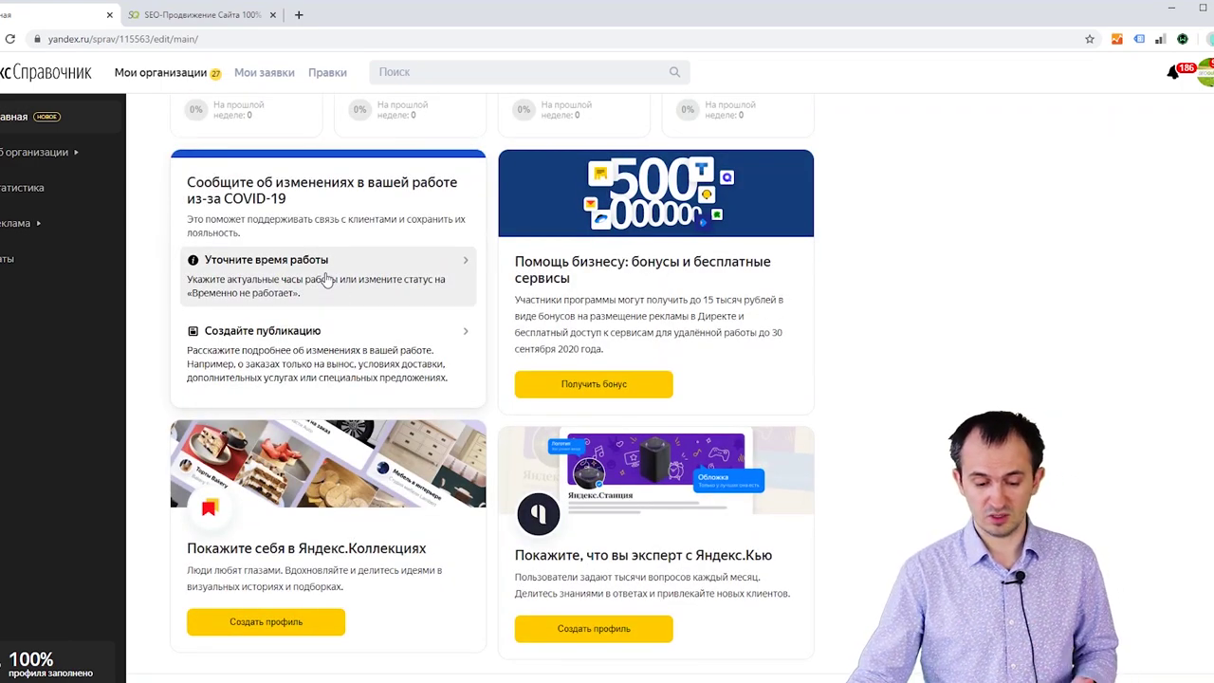
click(351, 332)
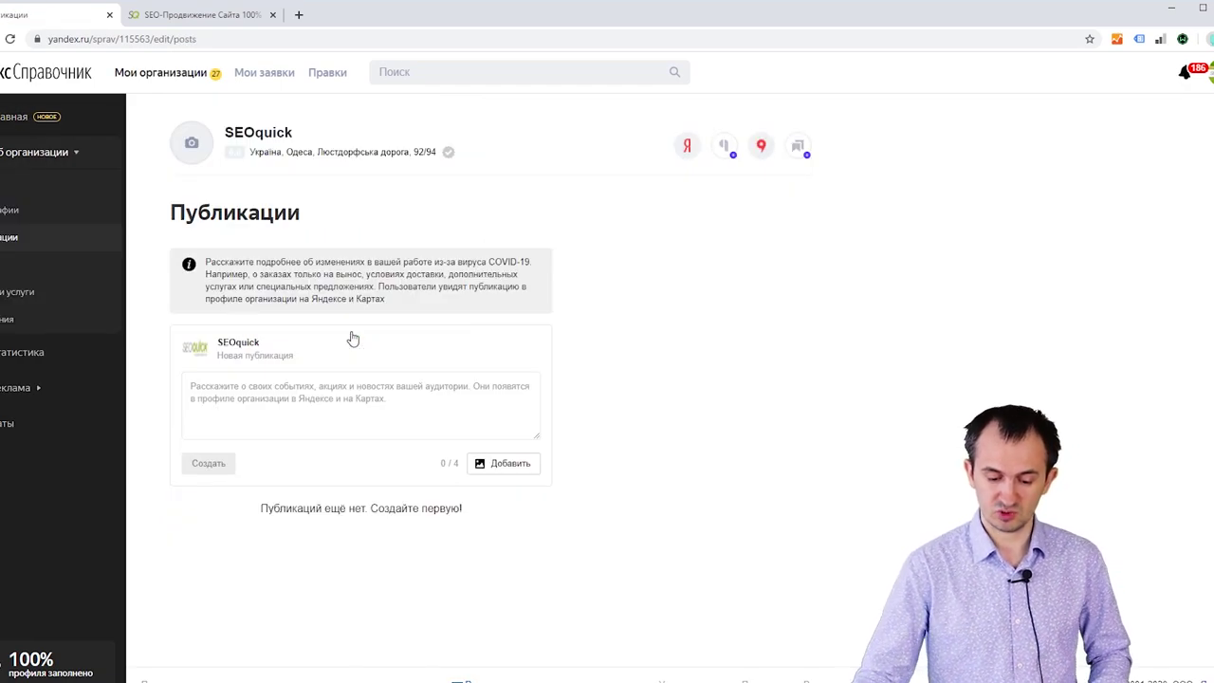
Attach the image 2020-03-19.png from the «Загрузки» folder to the new publication
click(336, 423)
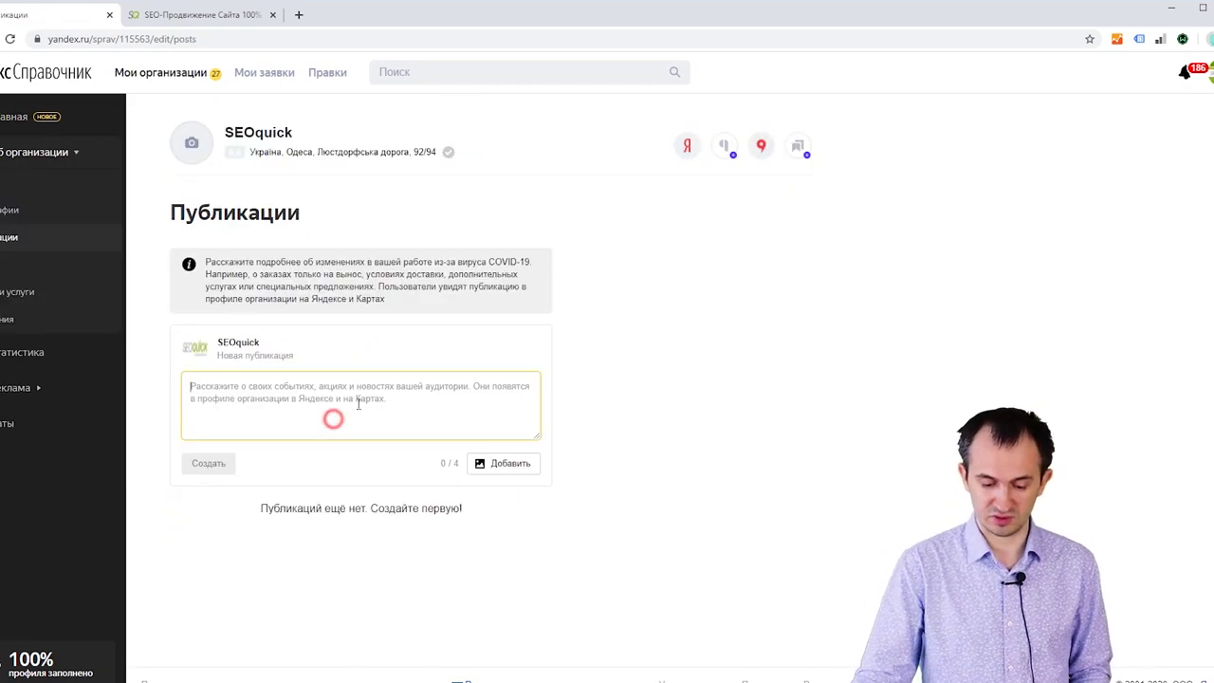
click(528, 464)
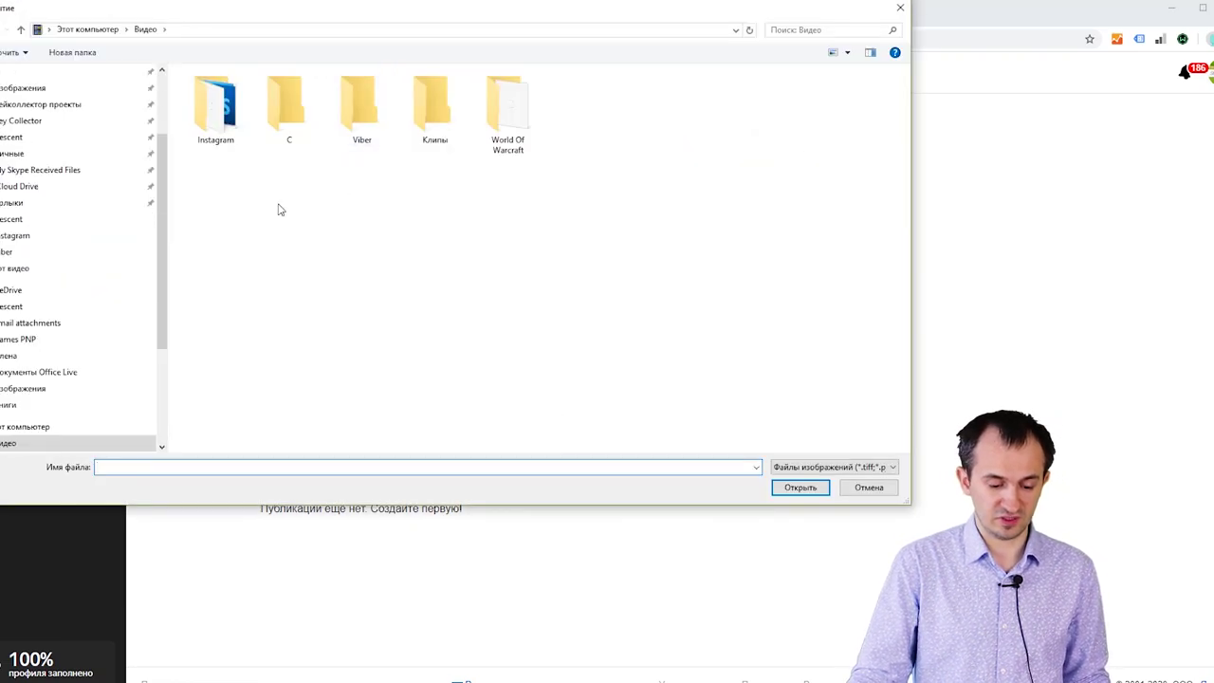
drag(160, 284, 46, 122)
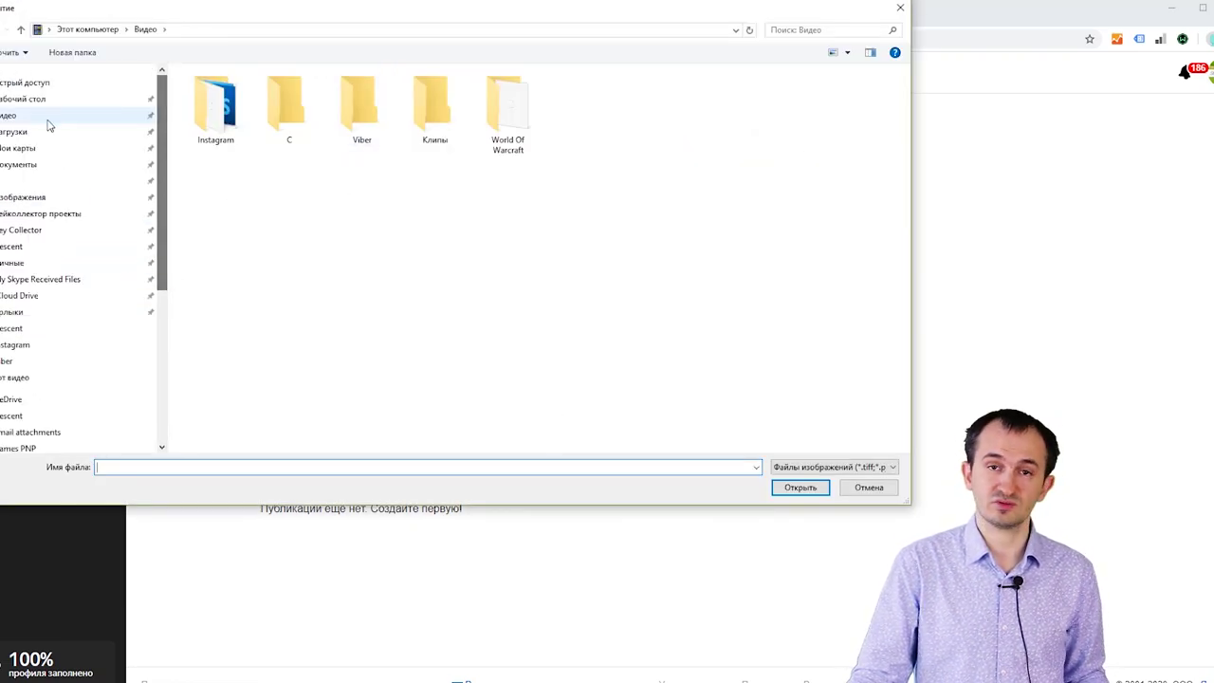
click(40, 133)
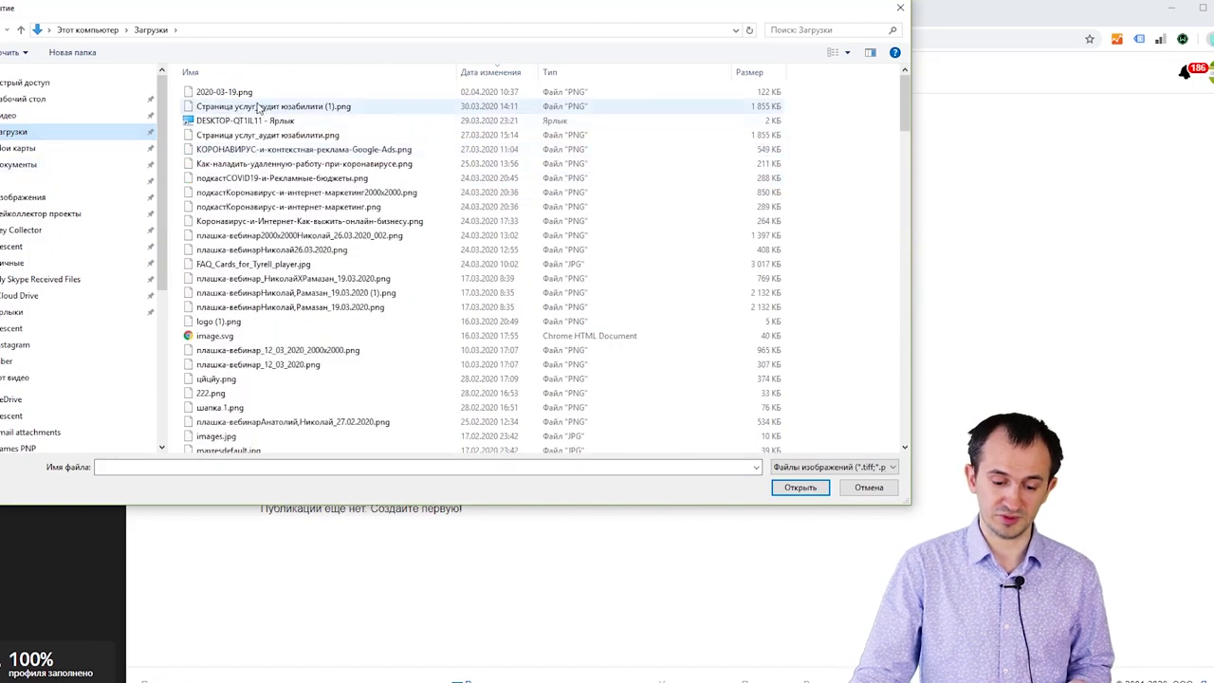
double_click(249, 92)
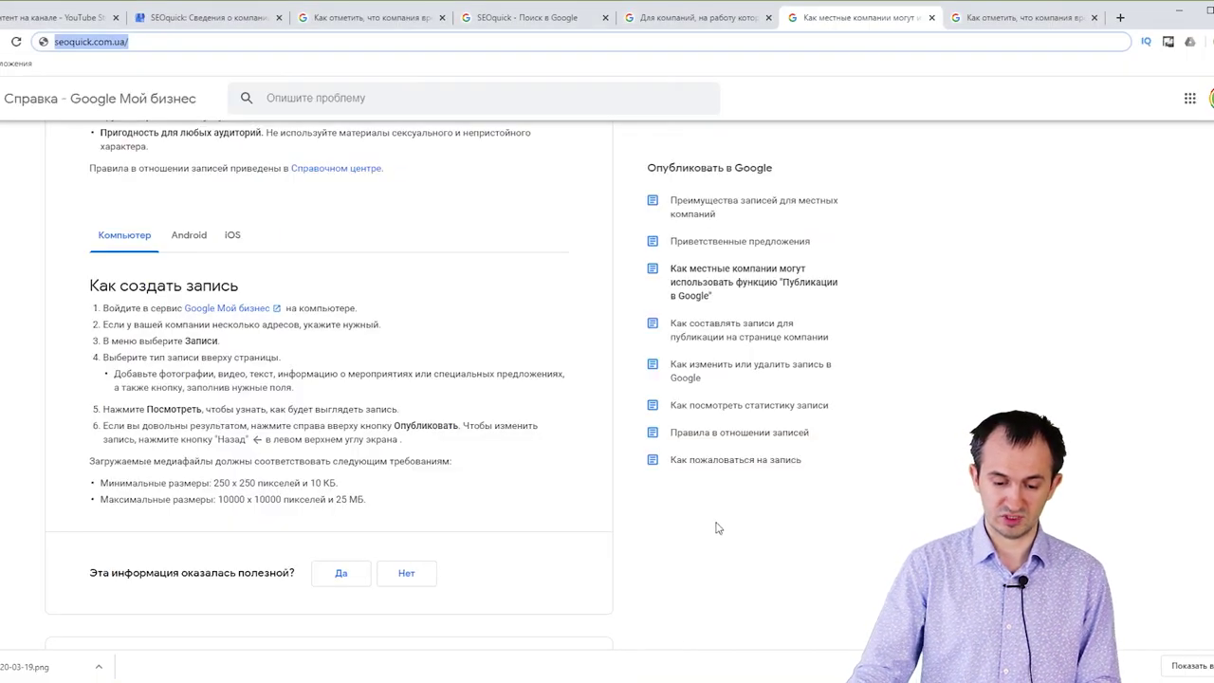
Switch to the SEOquick profile in Google My Business, open its «Публикации» and copy the text of the quarantine announcement
scroll(442, 487, up, 3)
click(204, 17)
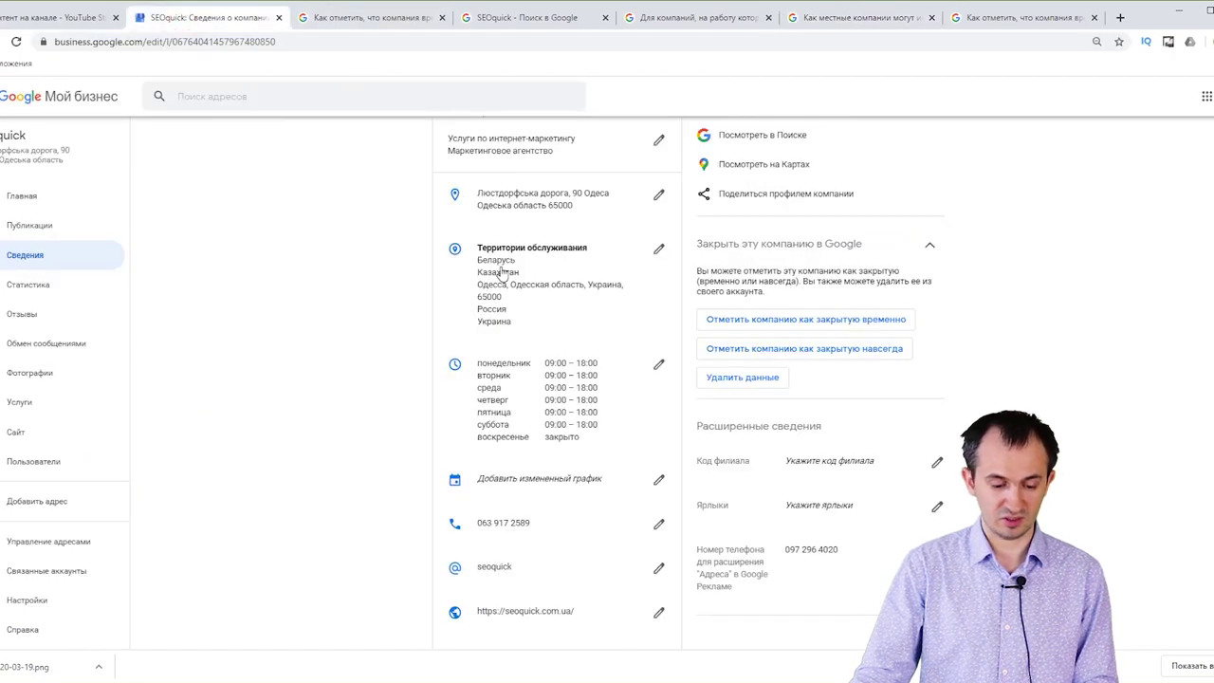
click(47, 225)
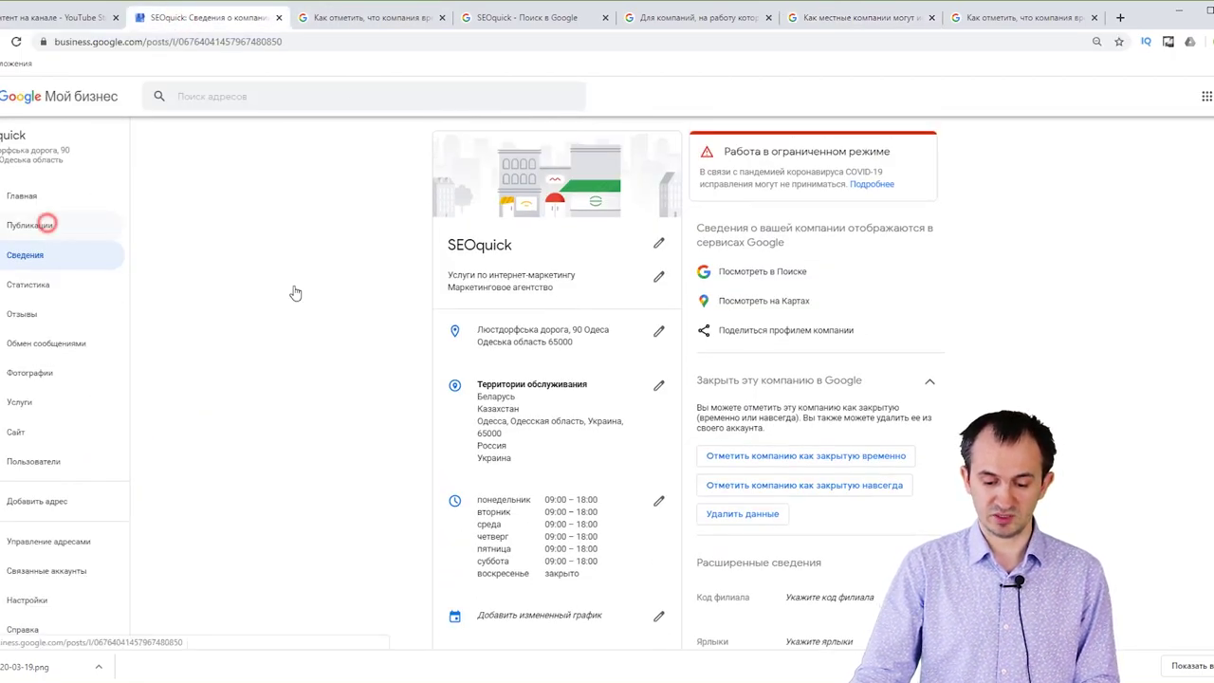
drag(704, 308, 474, 284)
key(ctrl+c)
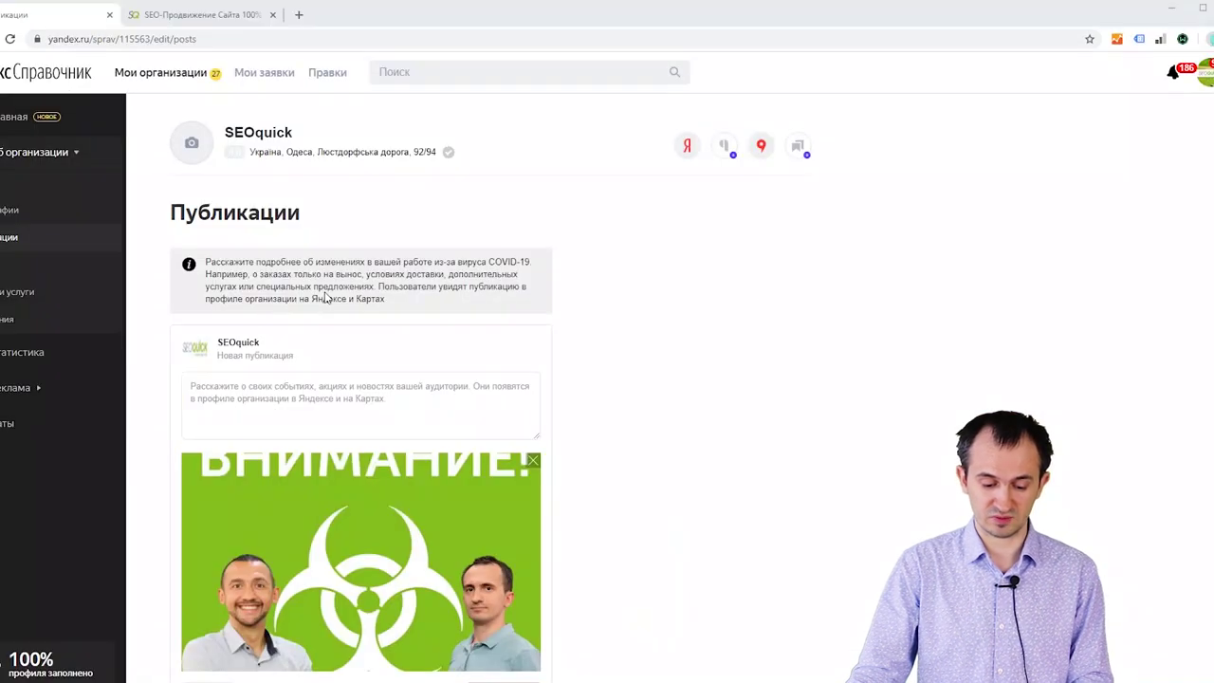
Return to the Yandex publication, paste the copied announcement about working remotely during quarantine as its text, create the publication and review it
click(337, 422)
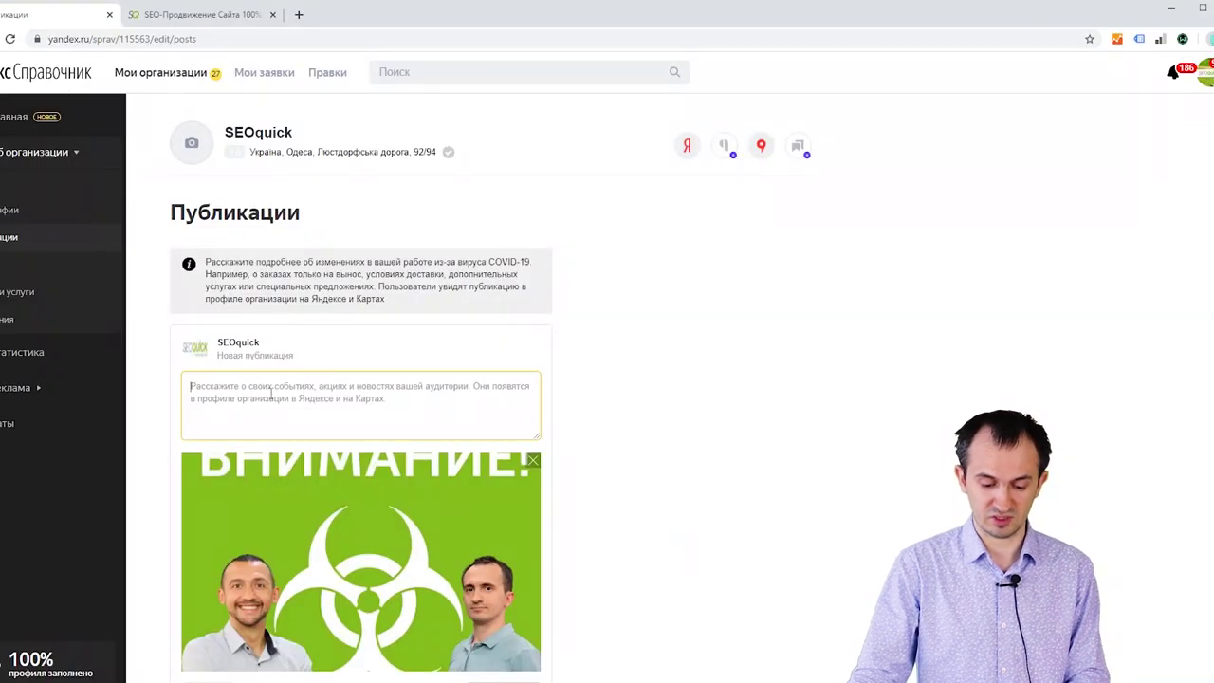
key(ctrl+v)
scroll(648, 412, down, 1)
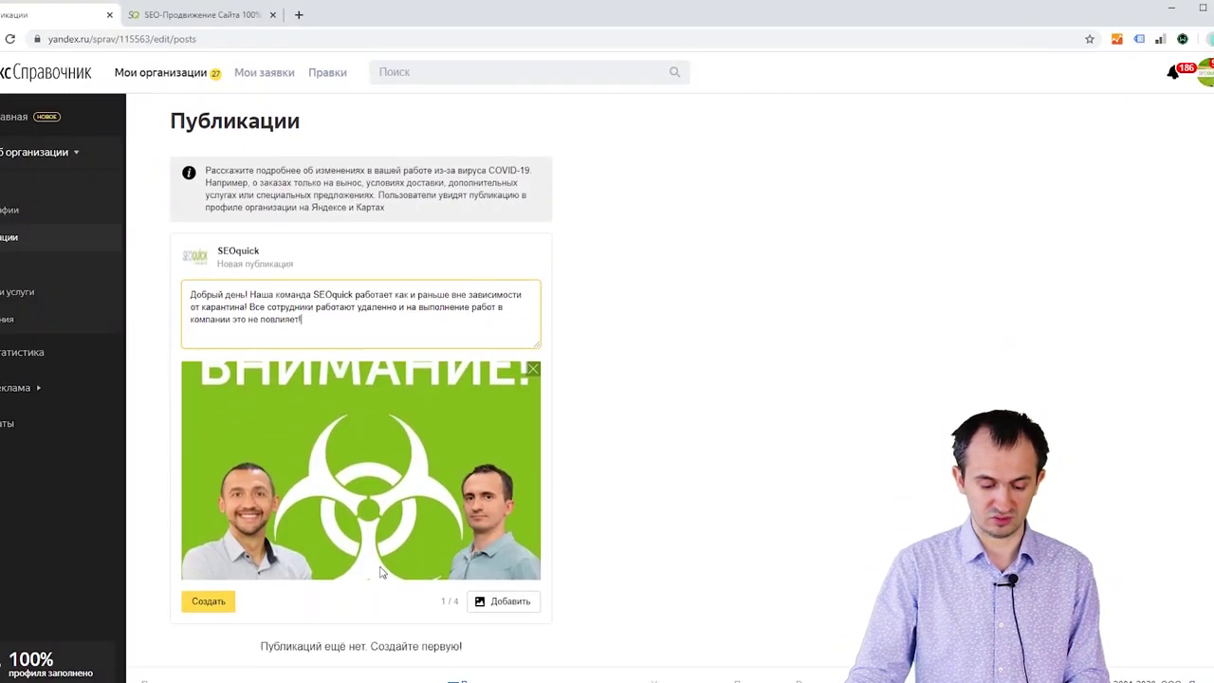
click(222, 612)
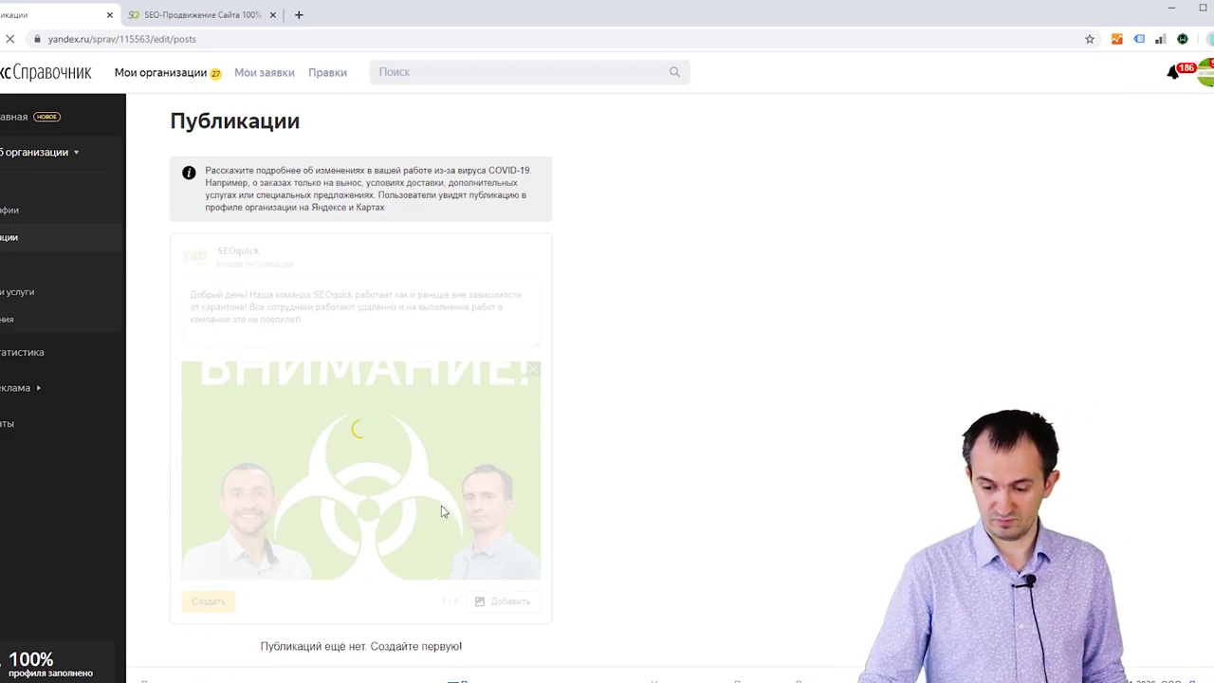
scroll(424, 484, down, 1)
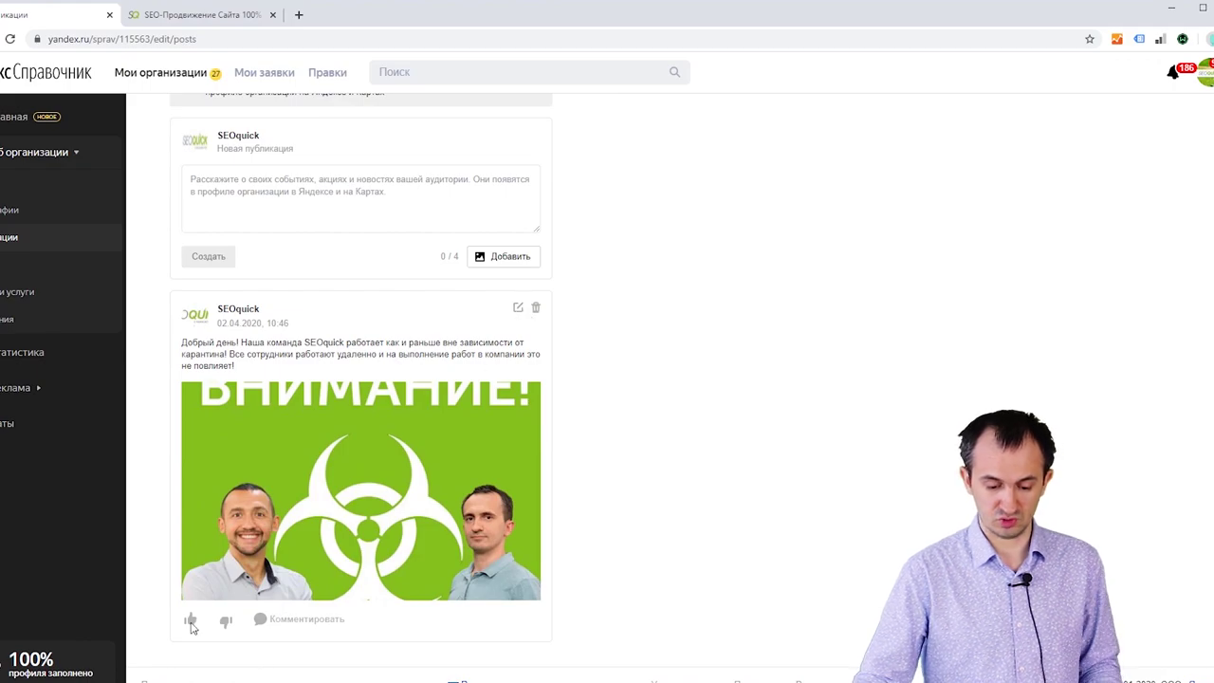
scroll(432, 401, up, 2)
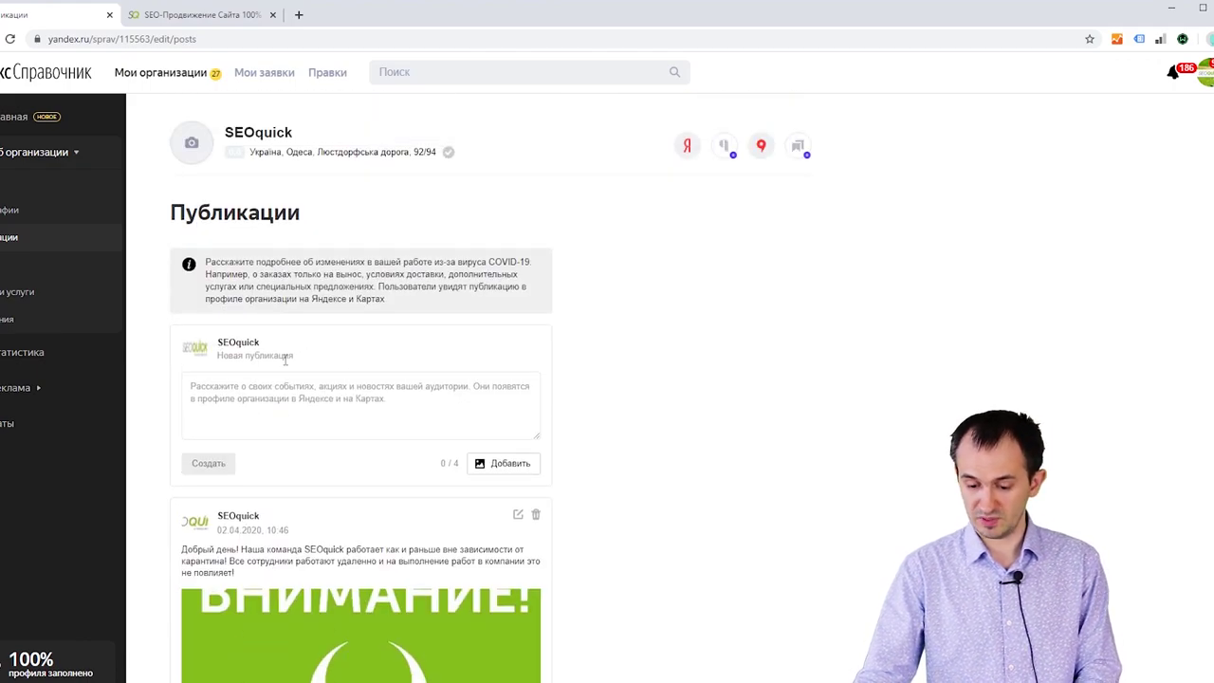
Open yandex.ru in a new browser tab and search for «сеоквик»
click(299, 16)
text(yandex.ru)
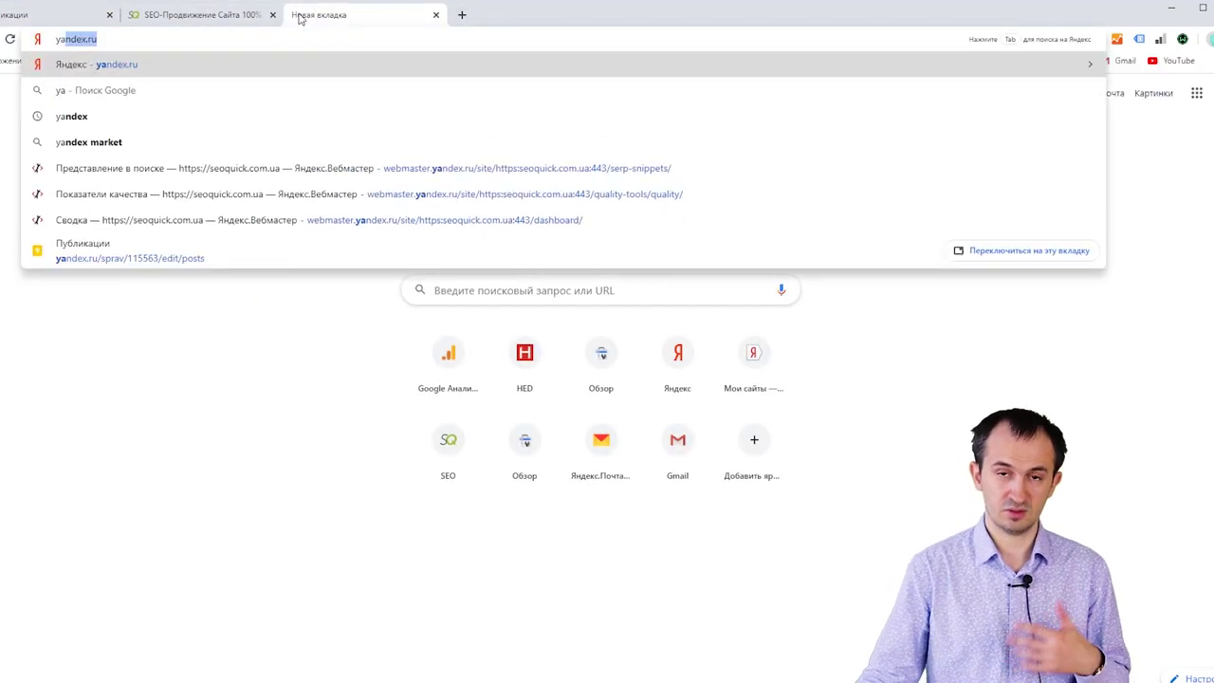
key(Return)
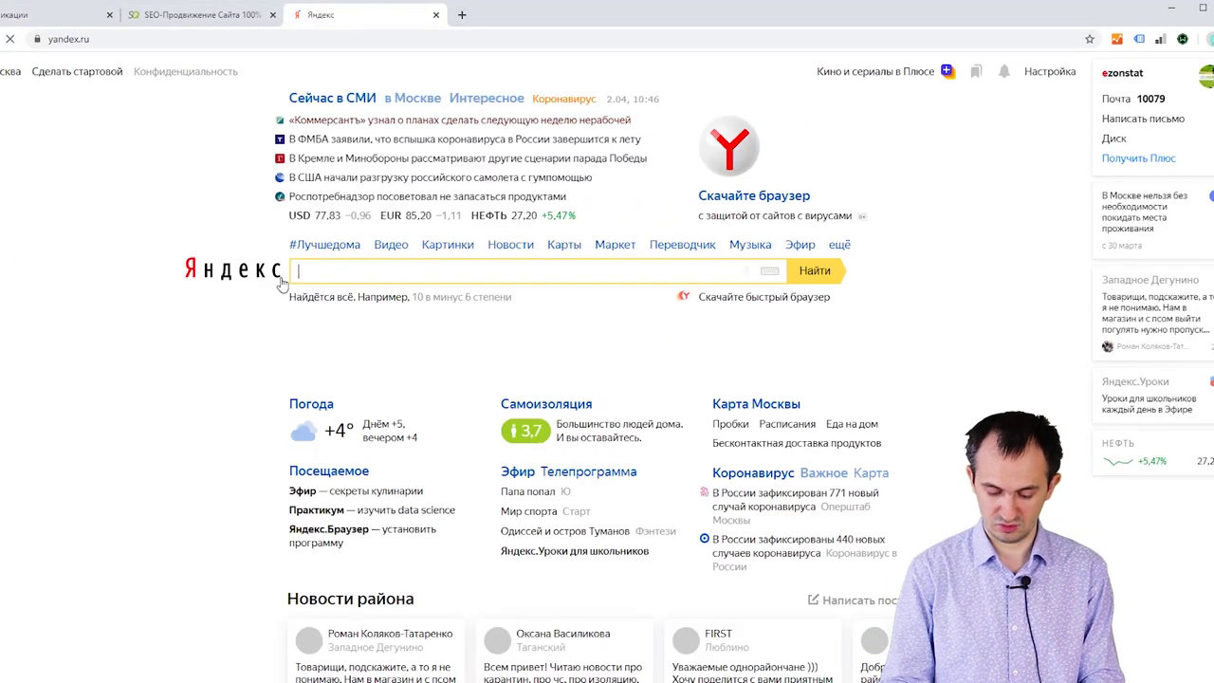
text(ctjr)
key(BackSpace)
key(BackSpace)
key(BackSpace)
key(BackSpace)
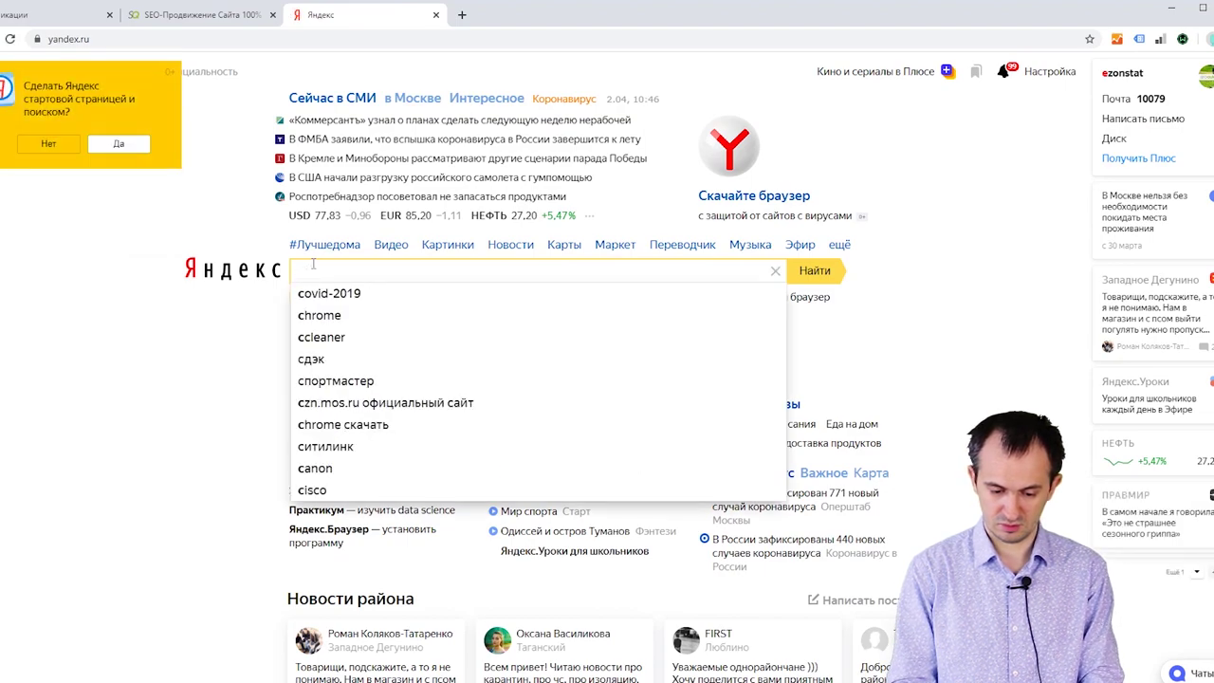
text(сеоквик)
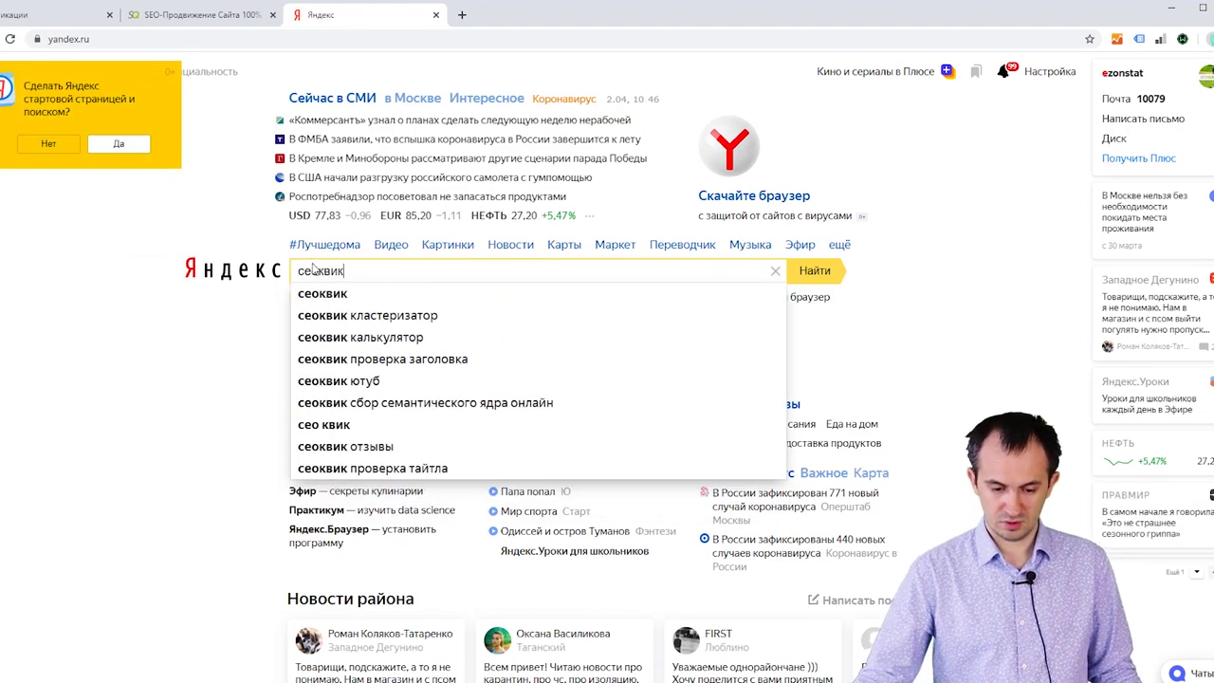
key(Return)
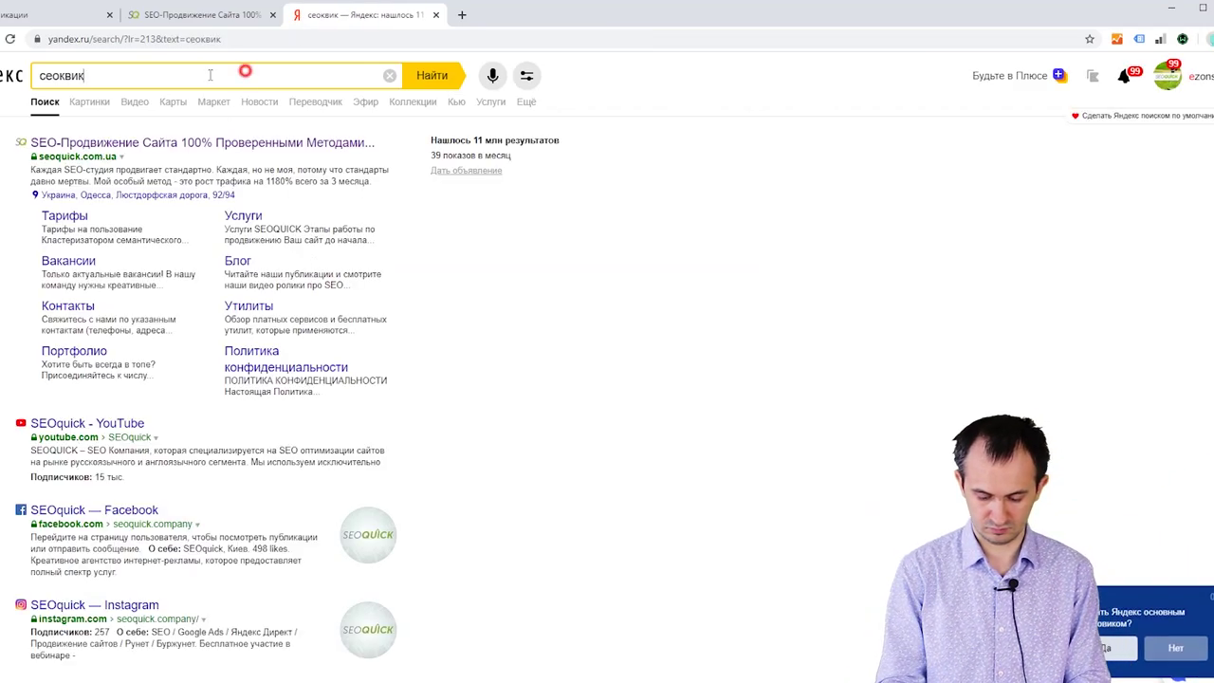
Change the search query to «SEOQUICK украина» and look through the results for the organisation's profile
double_click(240, 75)
text(SEOQUICK украина)
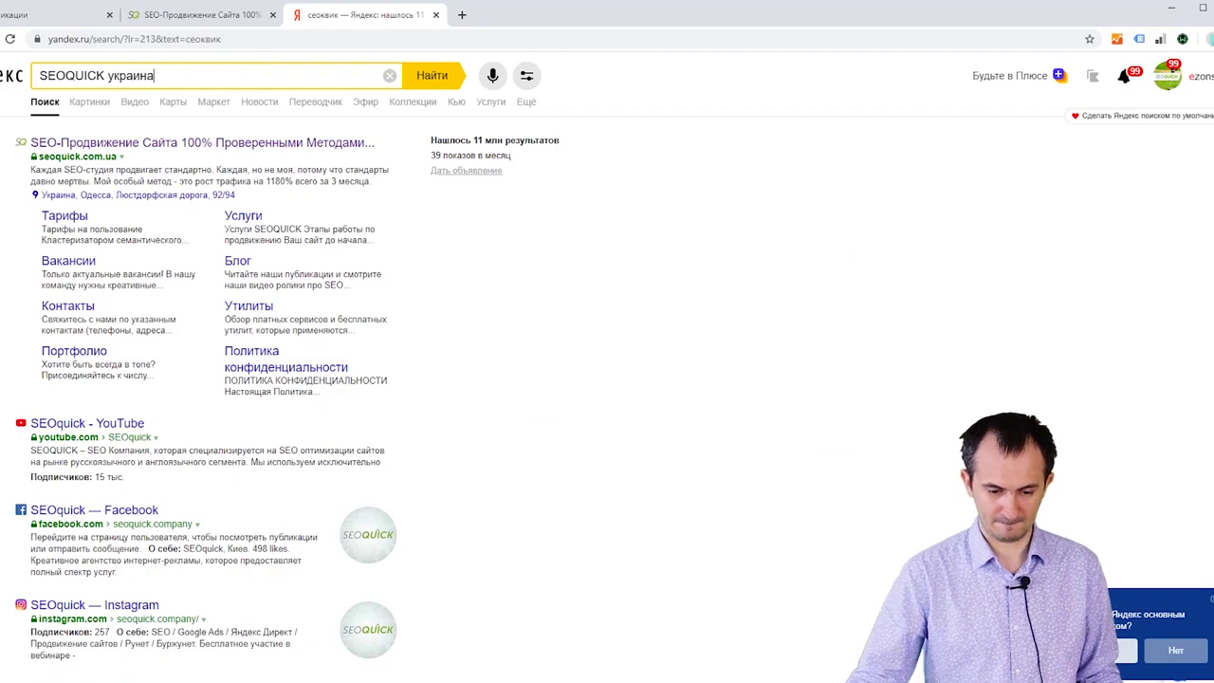
key(Return)
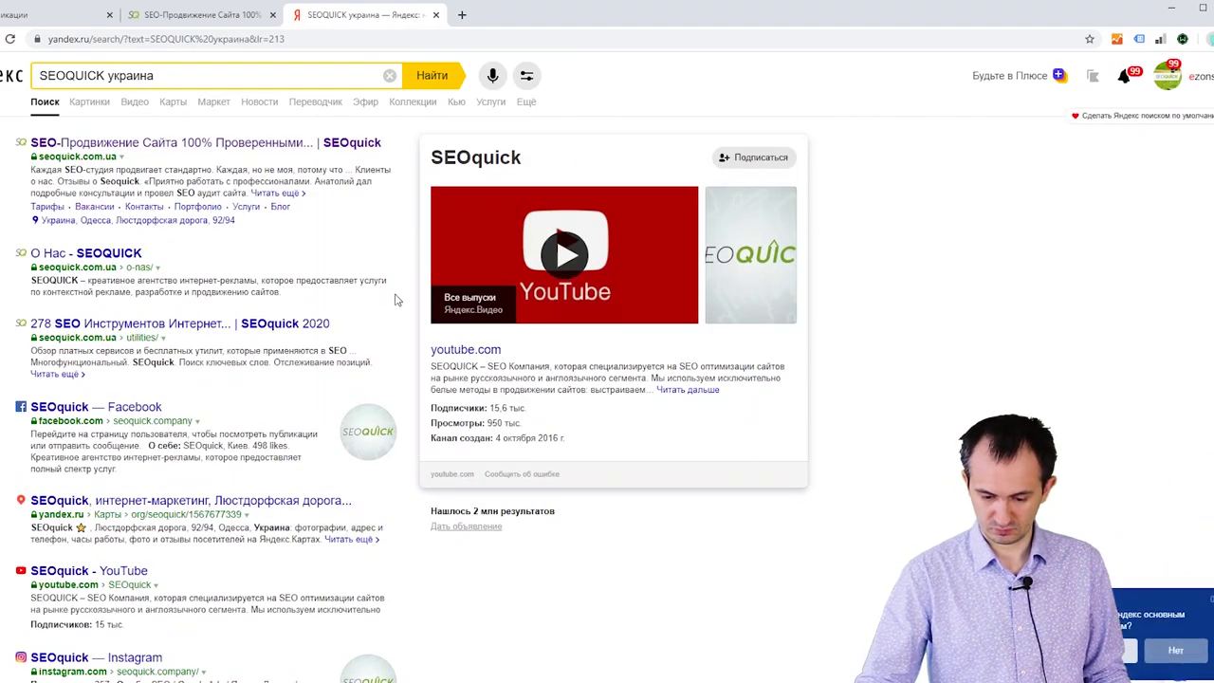
scroll(569, 323, down, 3)
scroll(591, 342, up, 3)
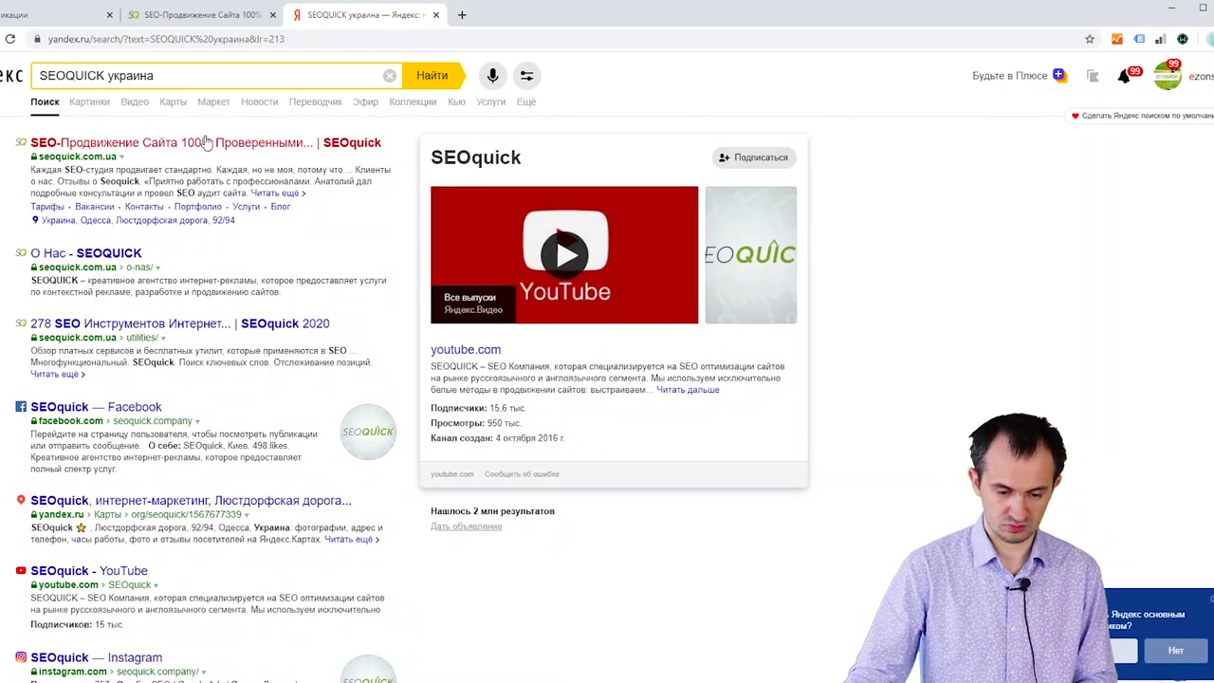
Shorten the search query to «SEOQUICK» and examine the whole first page of results for the organisation's card
click(215, 68)
key(ctrl+BackSpace)
key(Return)
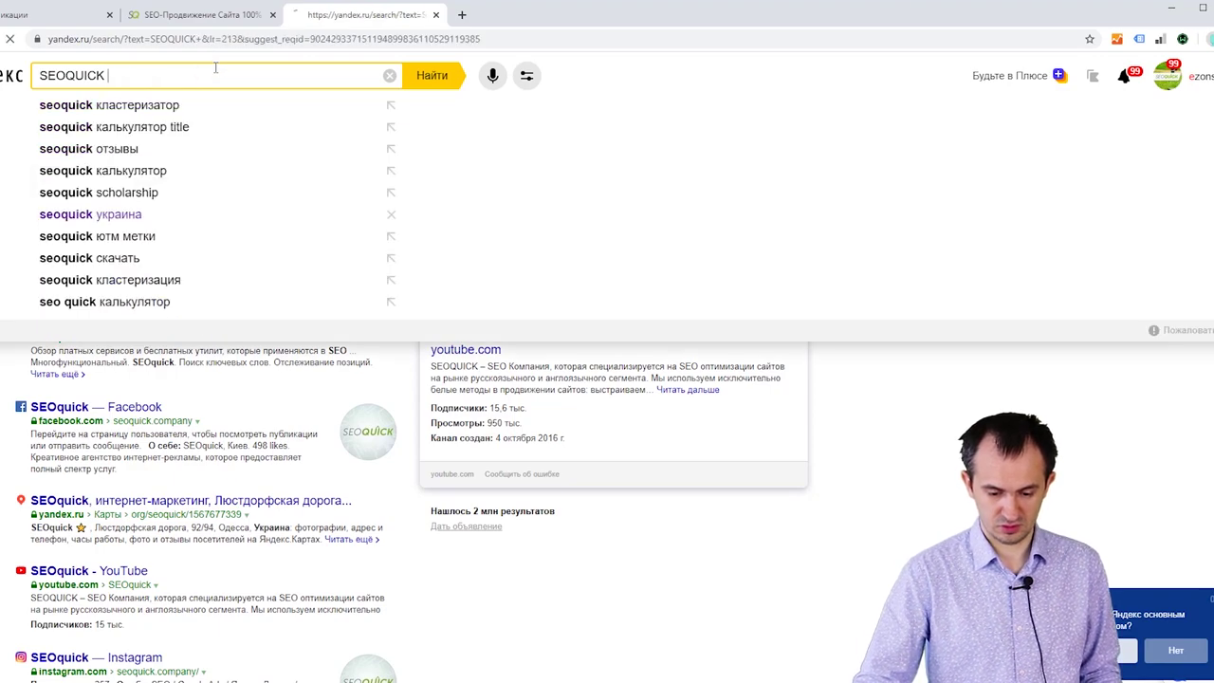
scroll(263, 176, down, 5)
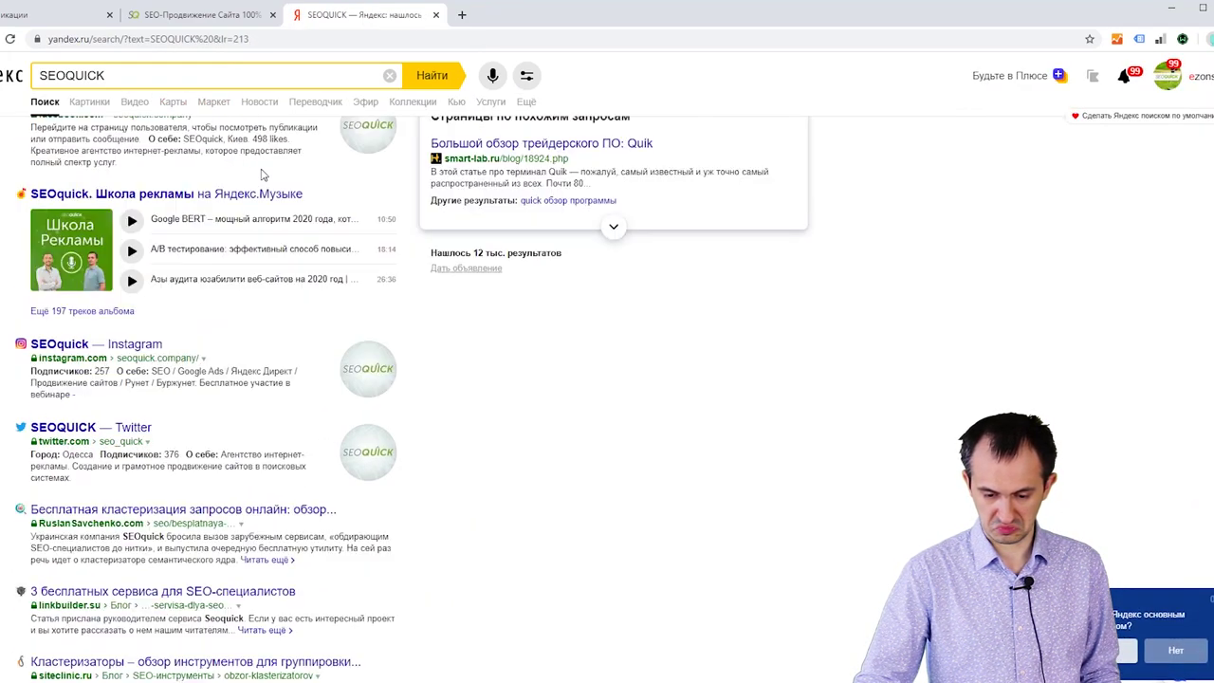
scroll(264, 175, up, 4)
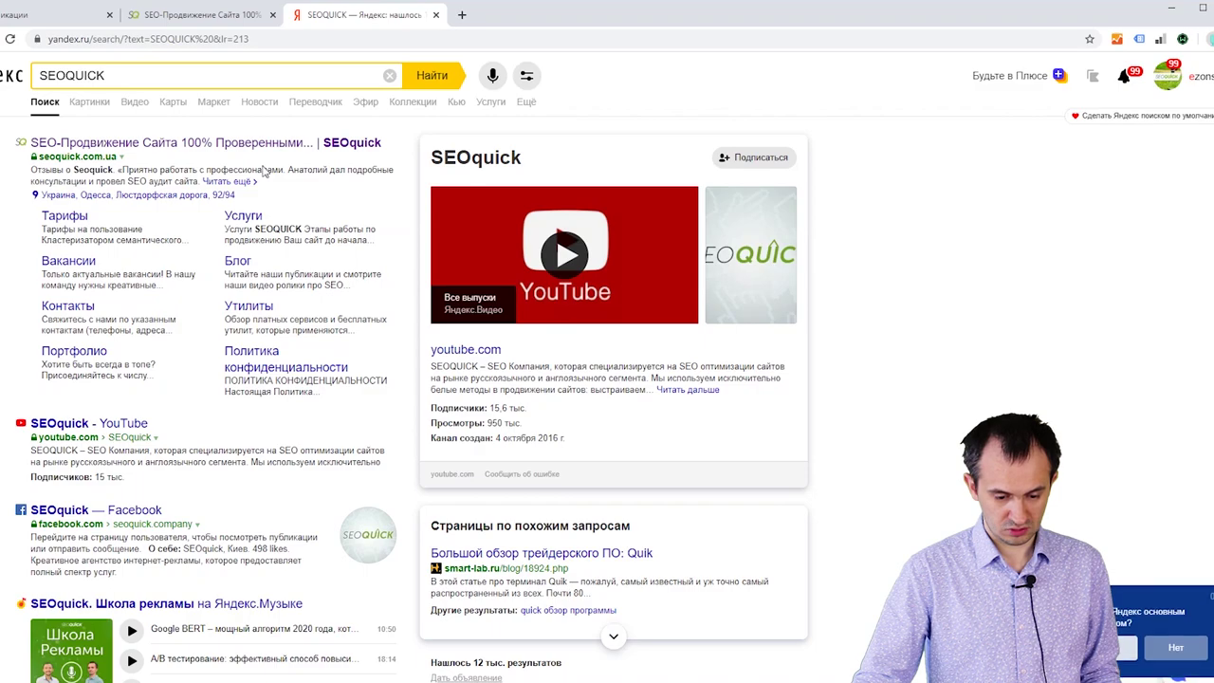
scroll(264, 171, down, 6)
scroll(264, 171, up, 3)
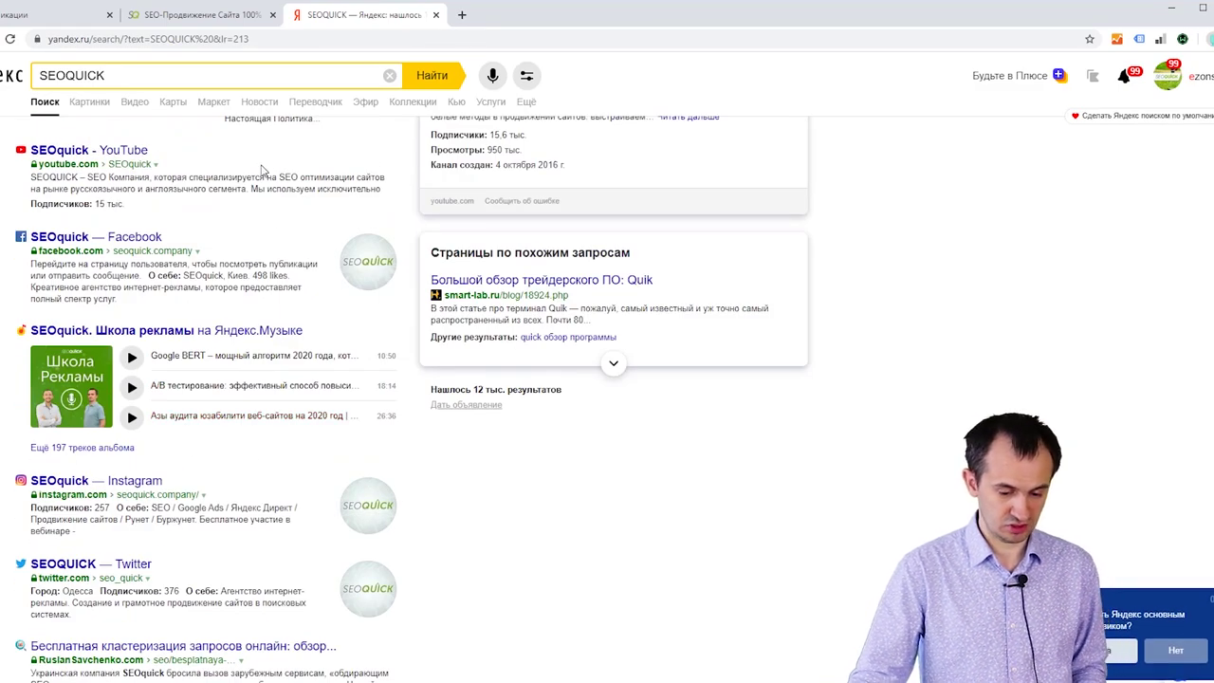
scroll(264, 171, down, 10)
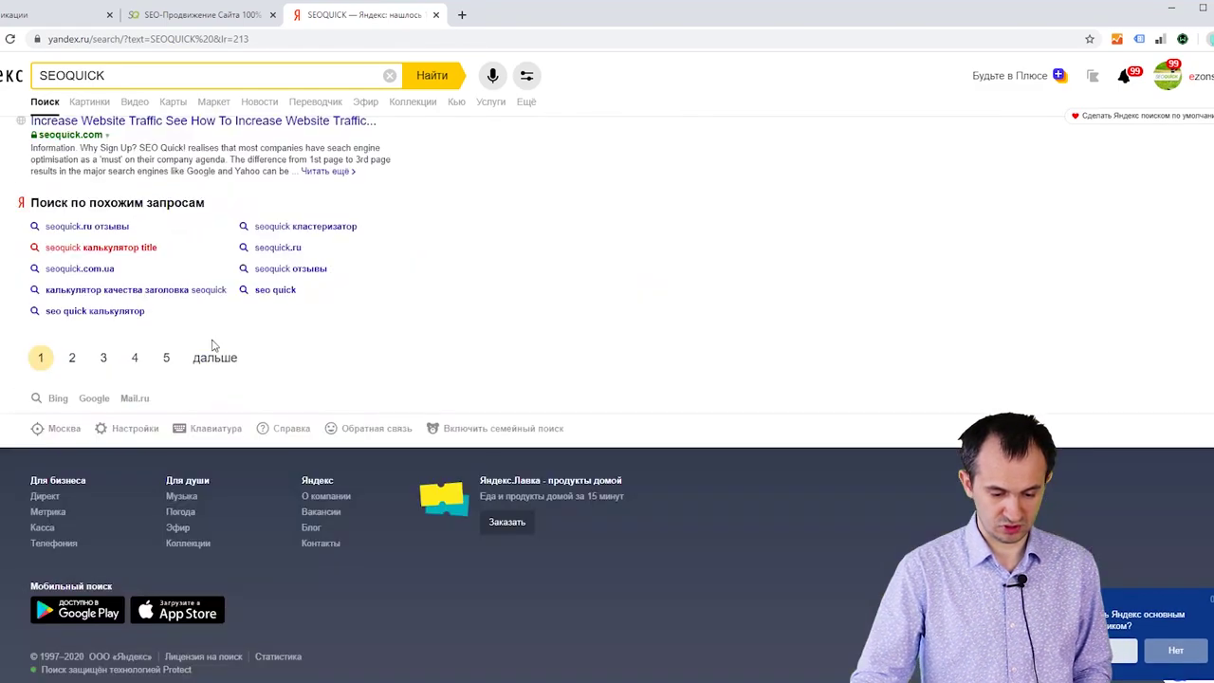
Open the location settings from the search results page and replace the city with «Киев»
click(64, 427)
double_click(450, 342)
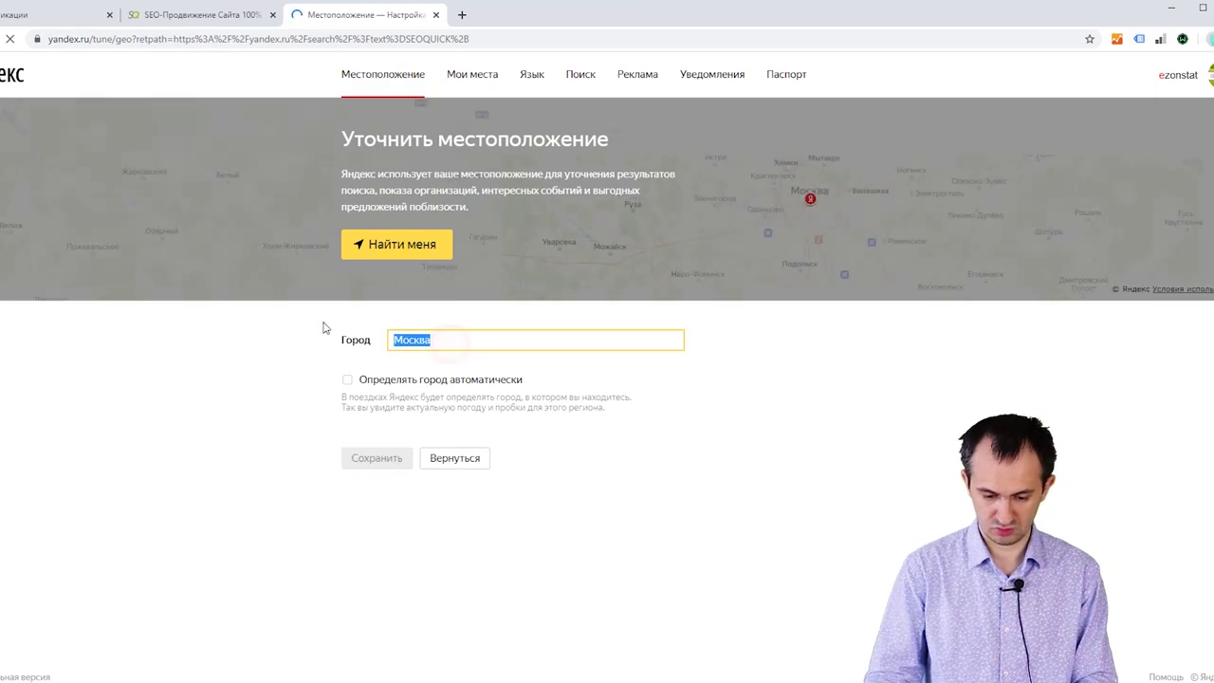
text(Киев)
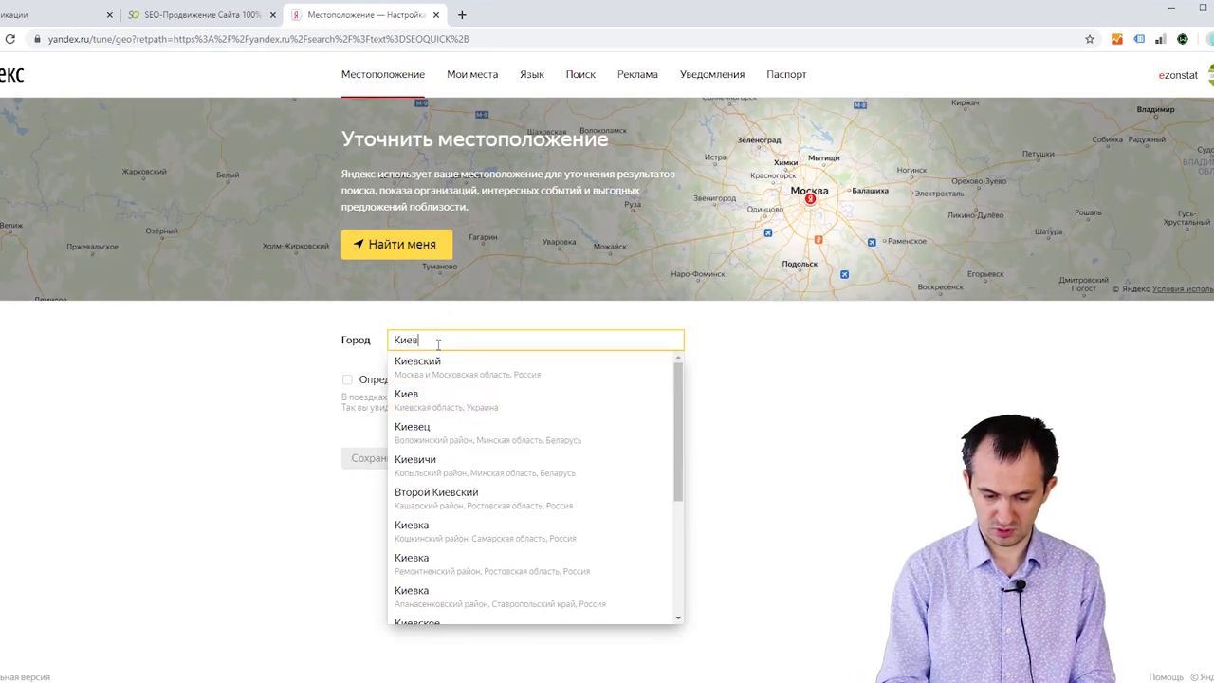